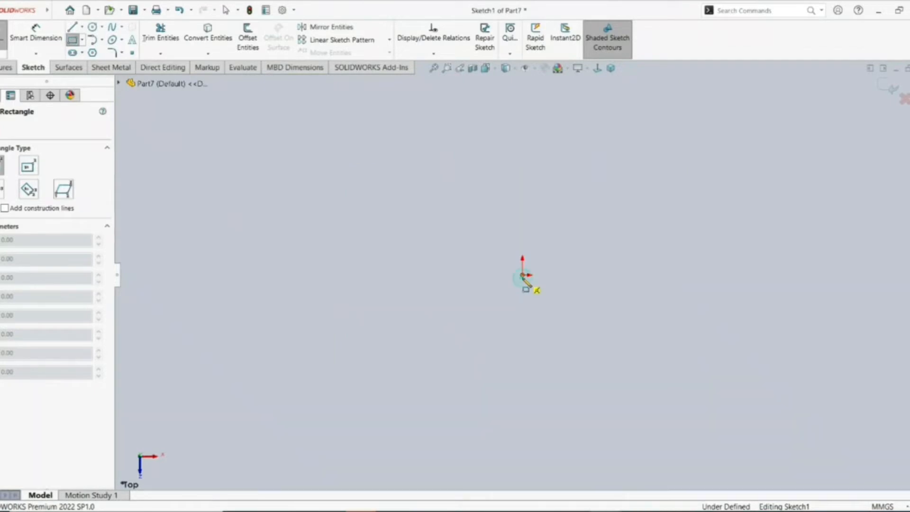
Sketch a rectangle about 33 mm high from the origin and revolve it 360° about its bottom edge into a solid cylinder
scroll(845, 177, "down", 2)
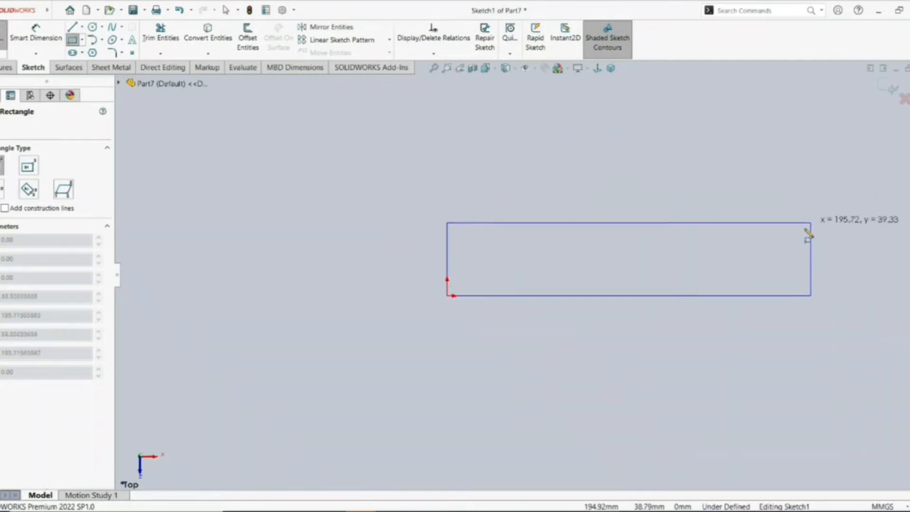
left_click(792, 234)
left_click(7, 68)
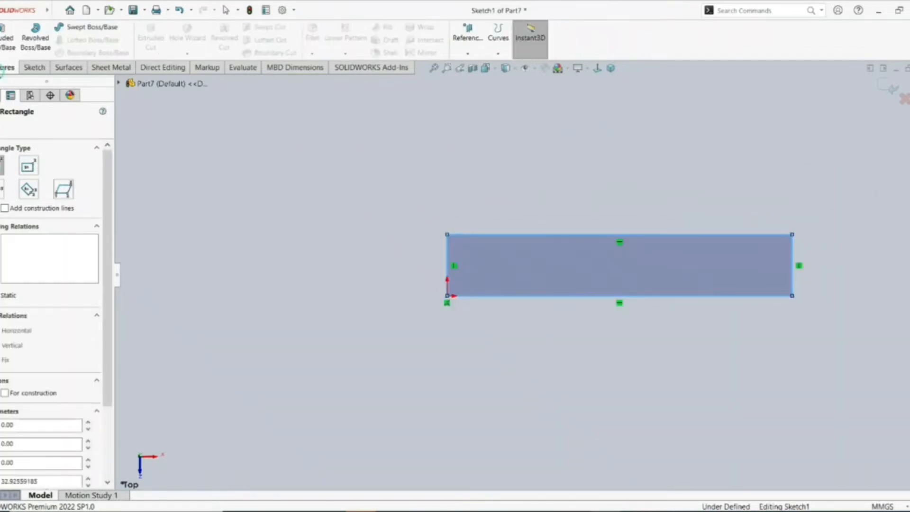
left_click(28, 47)
left_click(404, 259)
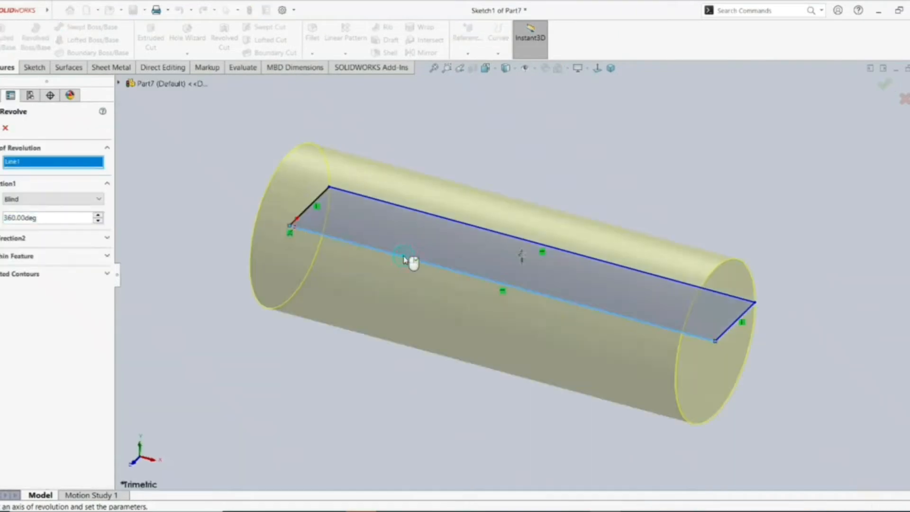
key("Return")
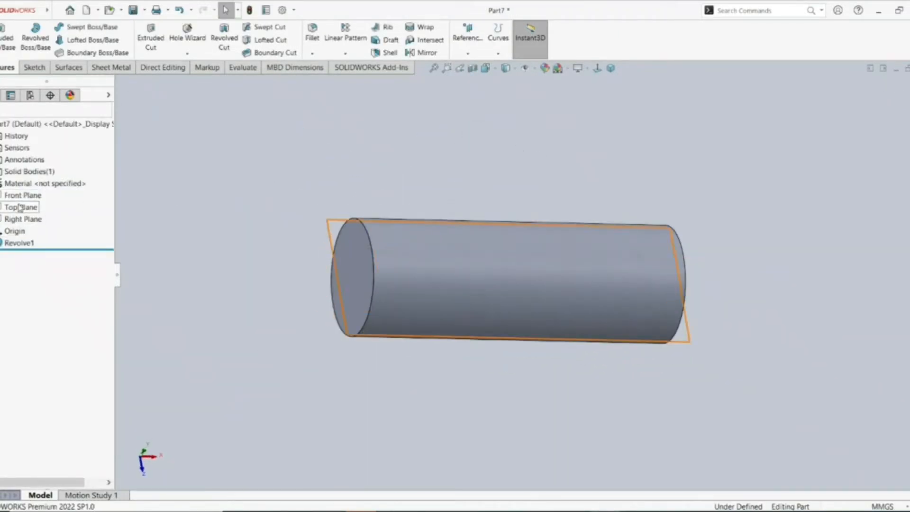
On the Top Plane, sketch an upright rectangle about 5 × 45 mm rising from inside the cylinder near its origin end
left_click(20, 208)
left_click(29, 189)
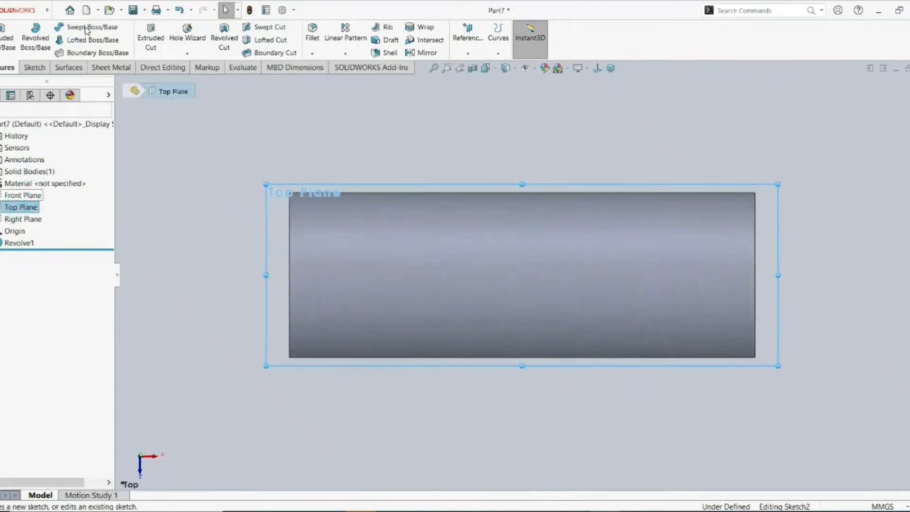
left_click(71, 41)
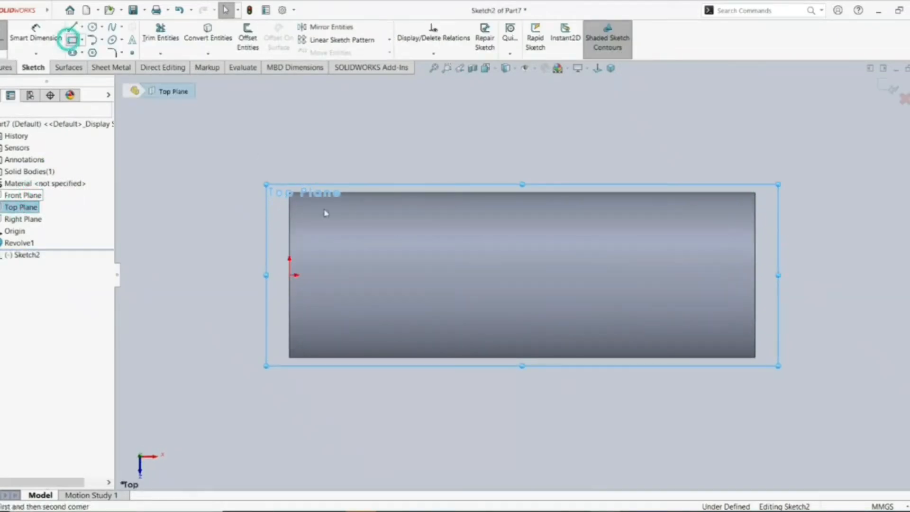
left_click(360, 202)
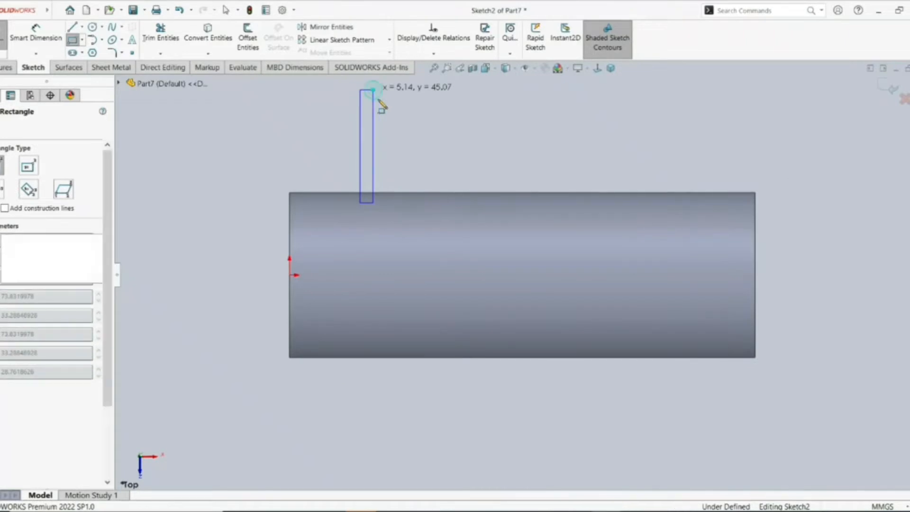
left_click(373, 90)
Revolve the 45 mm tall rectangle 360° about its left edge, merged with the cylinder, as the first post
left_click(8, 66)
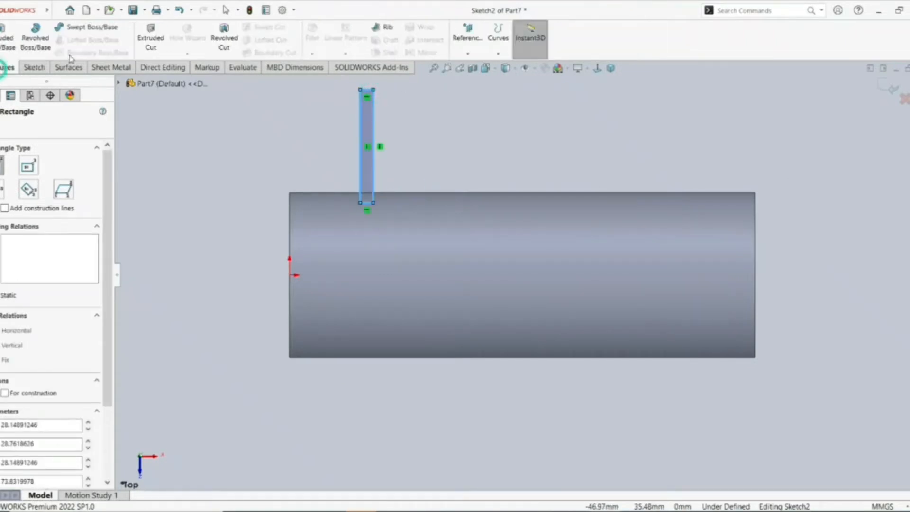
left_click(36, 38)
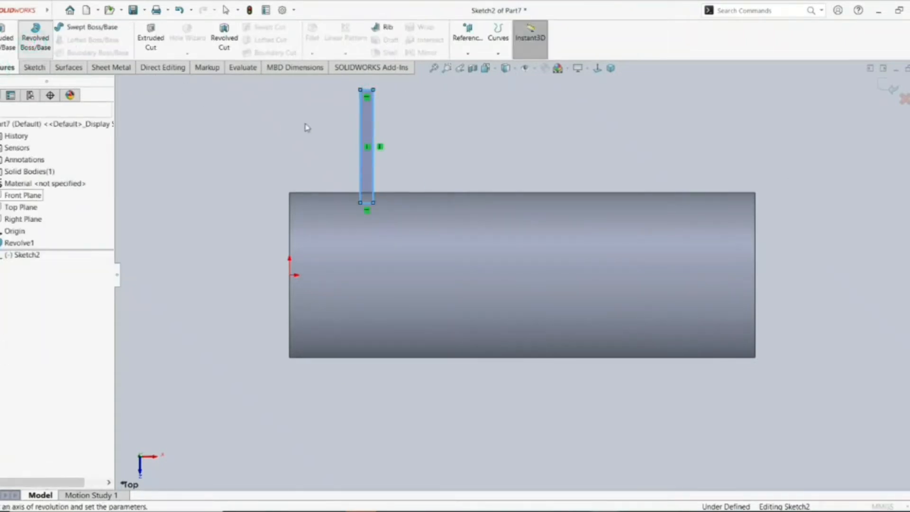
left_click(360, 131)
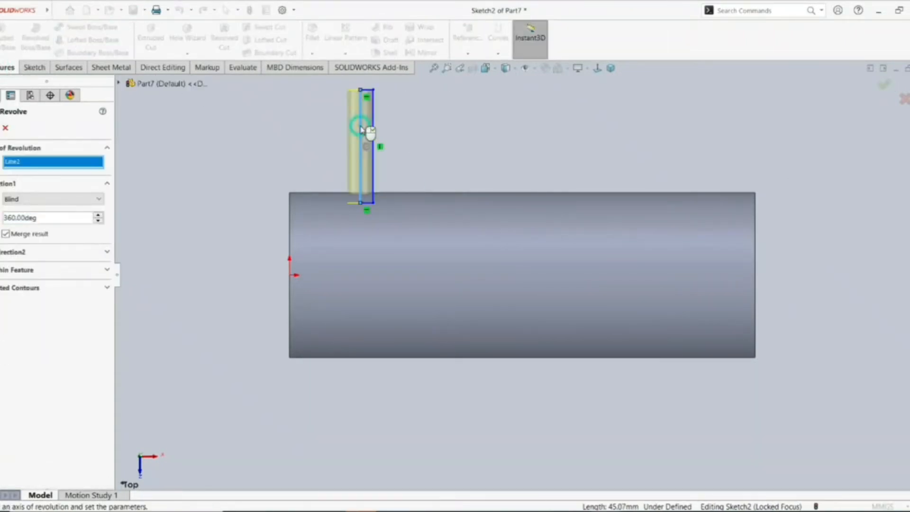
right_click(442, 142)
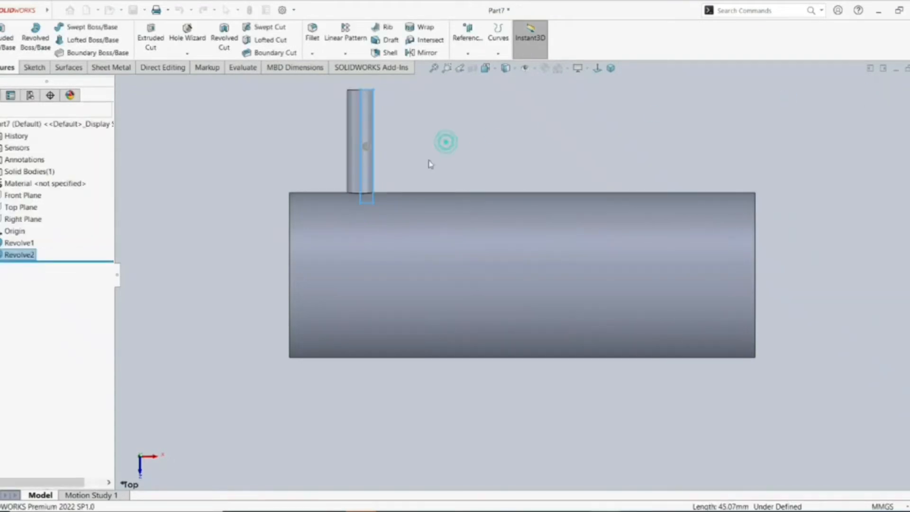
On the Top Plane, sketch an upright rectangle about 8 × 86 mm rising from inside the cylinder beyond the short post
left_click(9, 207)
left_click(18, 189)
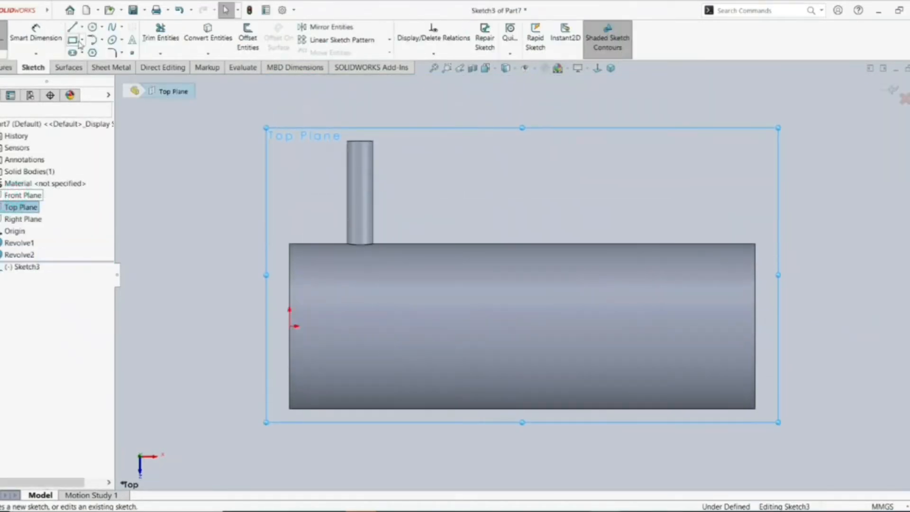
left_click(76, 40)
left_click(473, 255)
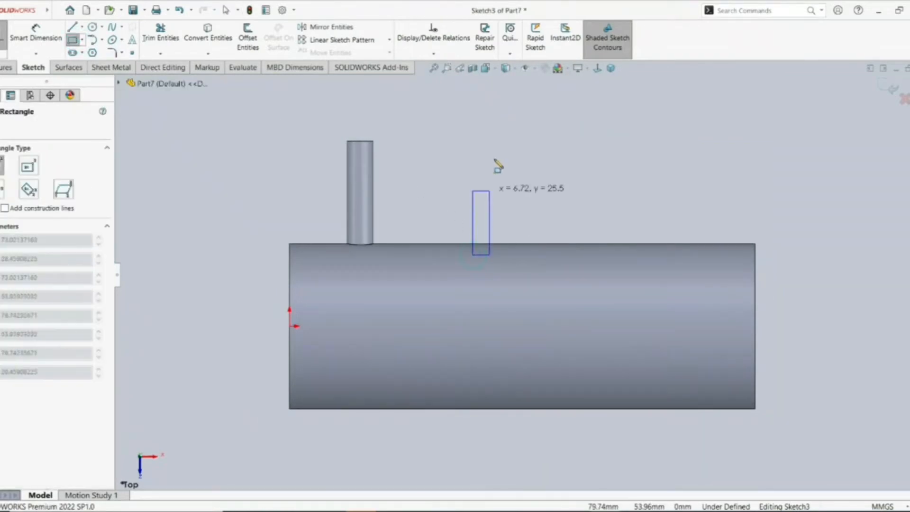
scroll(486, 79, "up", 2)
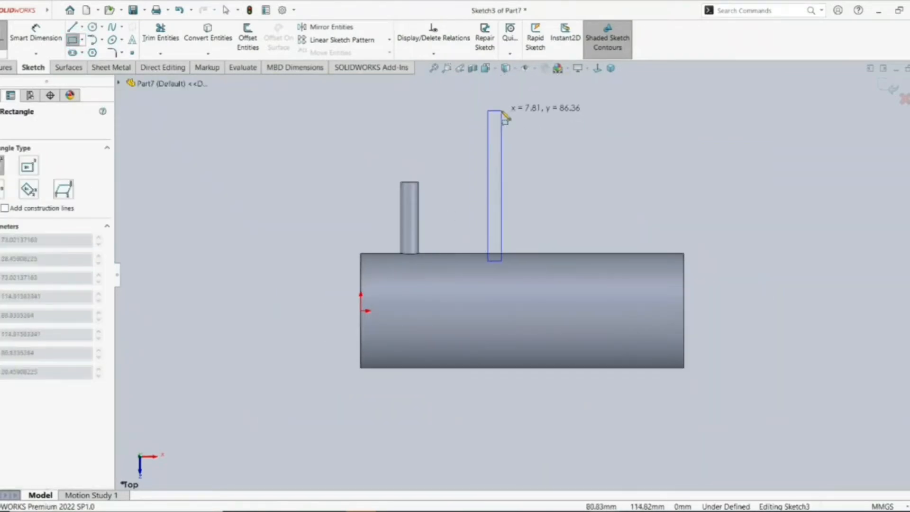
left_click(501, 110)
Revolve the 86 mm tall rectangle 360° about its left edge, merged with the cylinder, as the second post
left_click(8, 67)
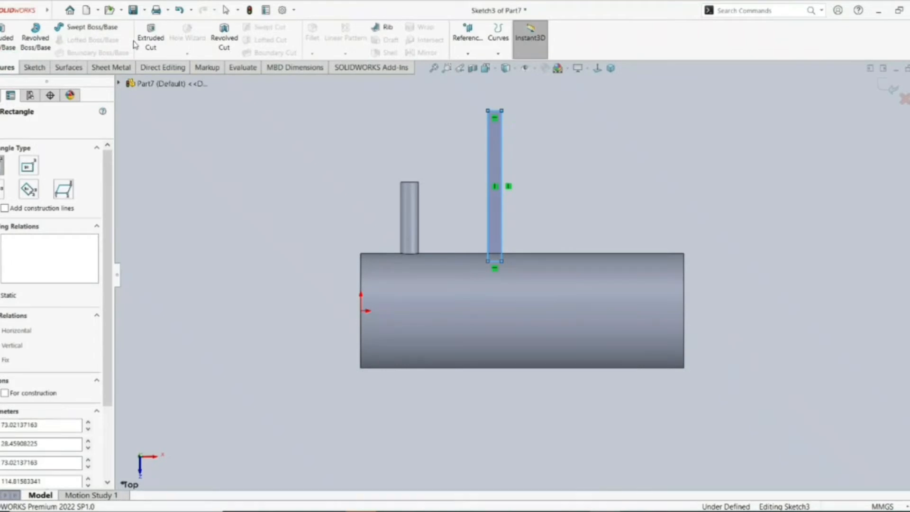
left_click(35, 37)
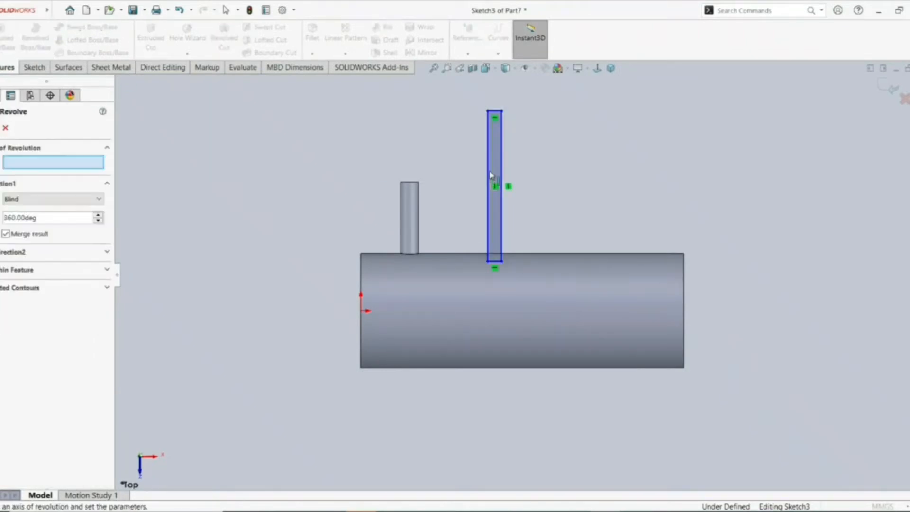
left_click(488, 173)
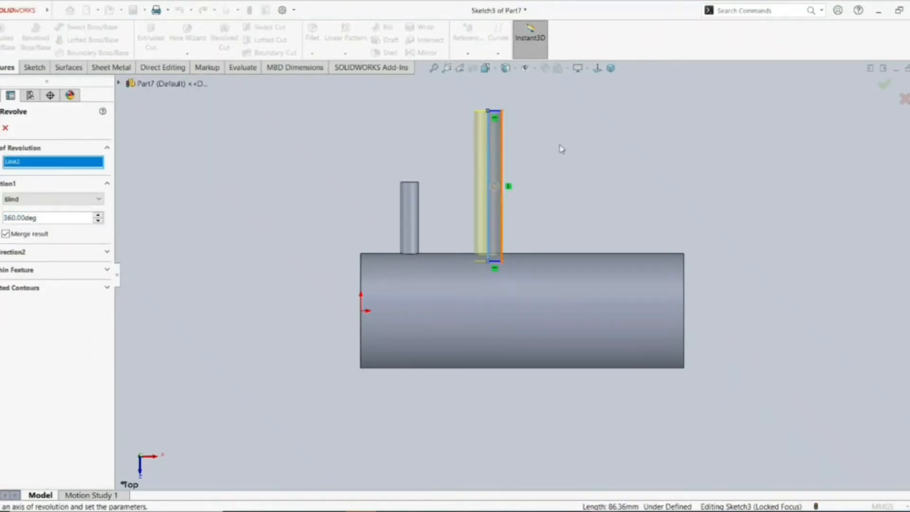
left_click(884, 87)
On the Top Plane, sketch a narrow upright rectangle about 82 mm tall rising from inside the cylinder toward its far end
scroll(570, 245, "up", 2)
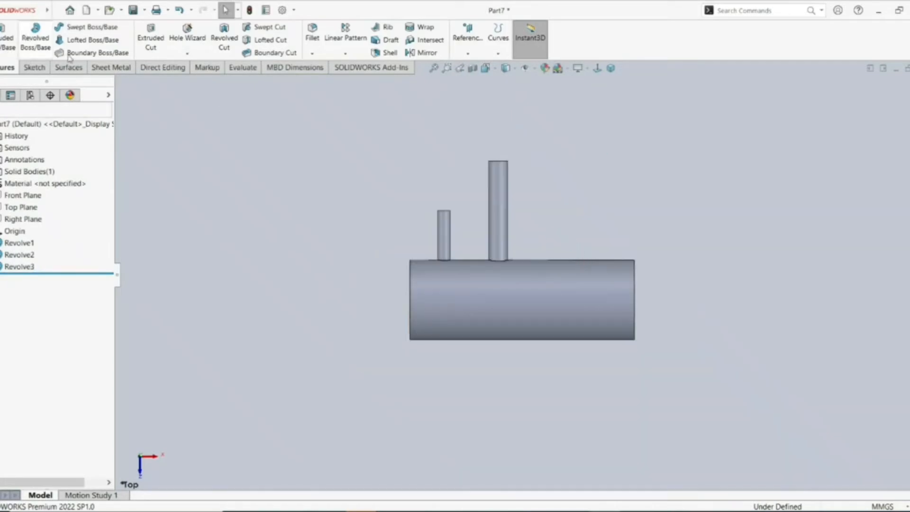
left_click(21, 207)
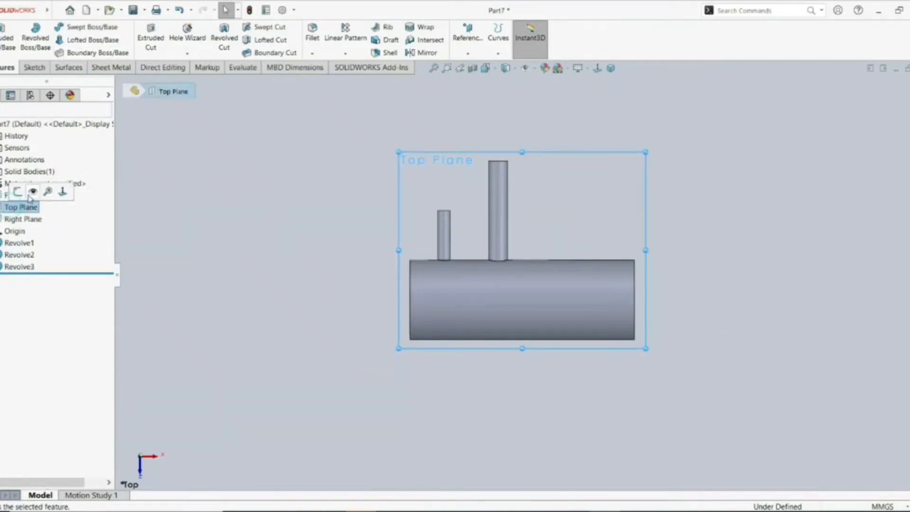
left_click(26, 189)
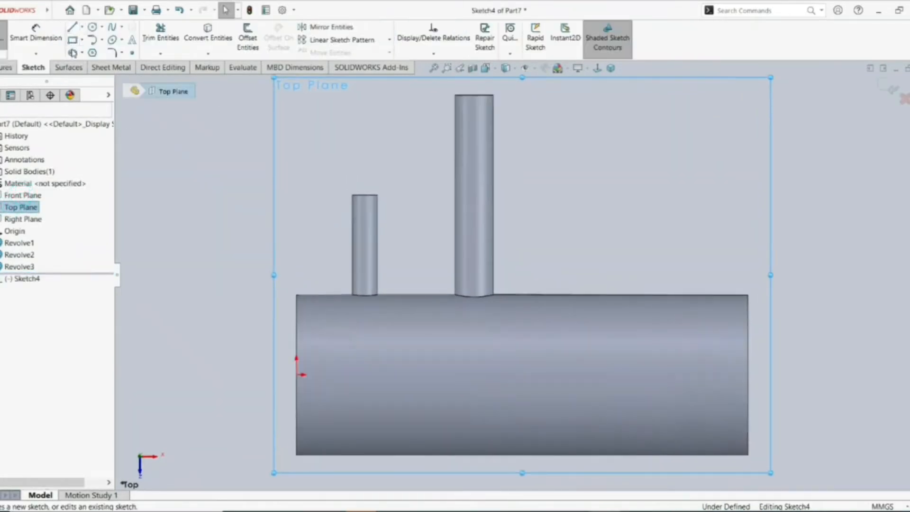
left_click(72, 40)
left_click(625, 321)
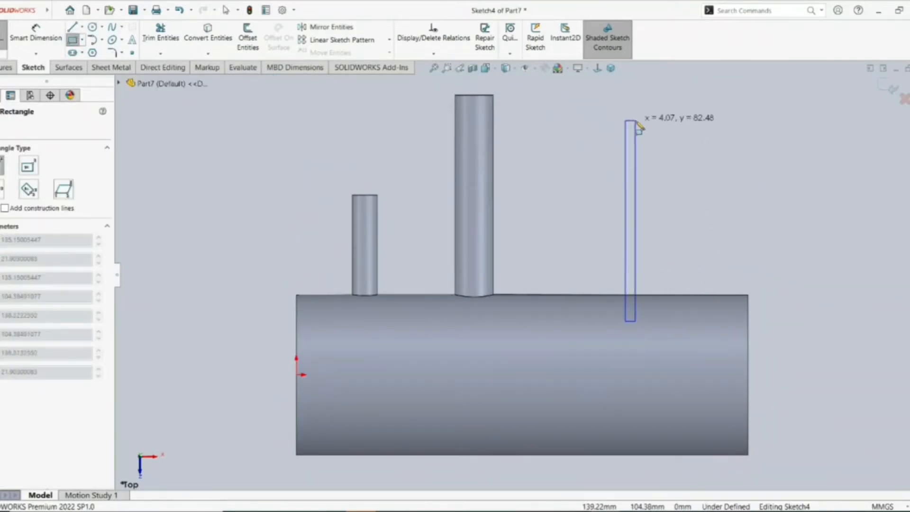
left_click(636, 120)
Revolve the 82 mm tall rectangle 360° about its left edge, merged with the cylinder, as the third post
left_click(15, 67)
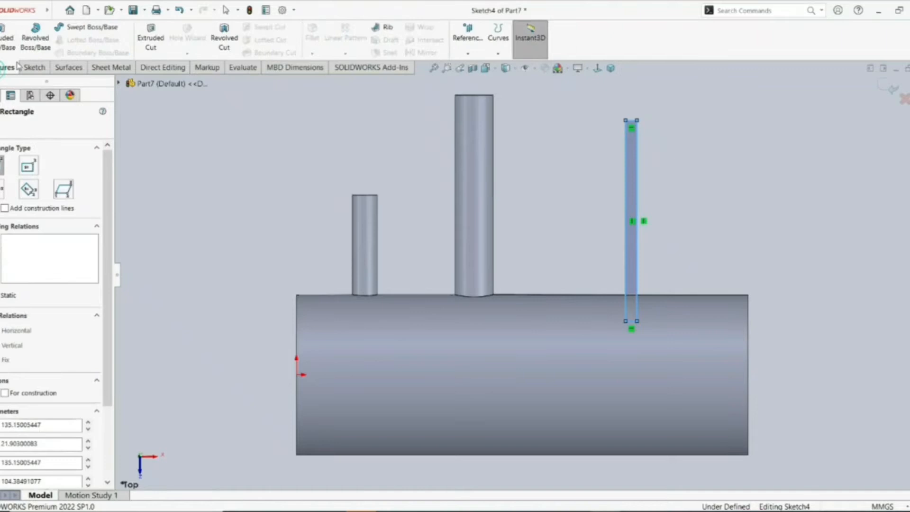
left_click(44, 51)
left_click(626, 161)
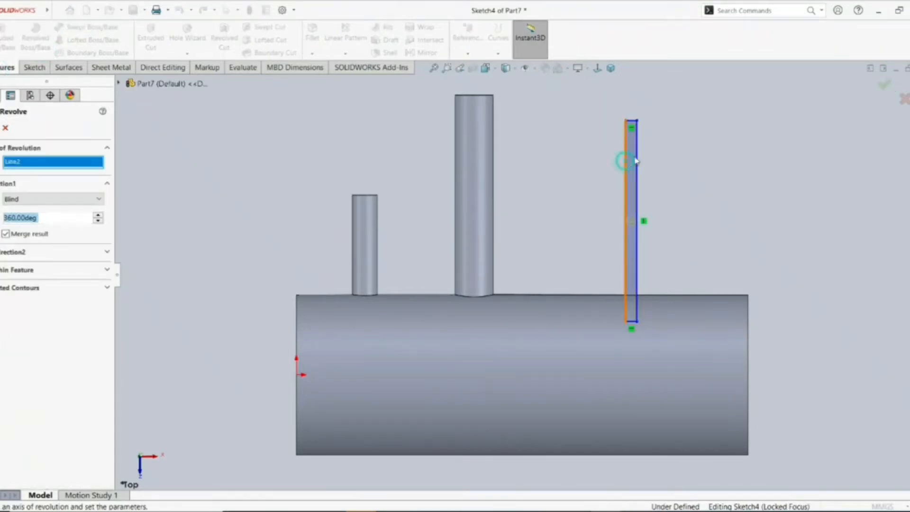
left_click(884, 85)
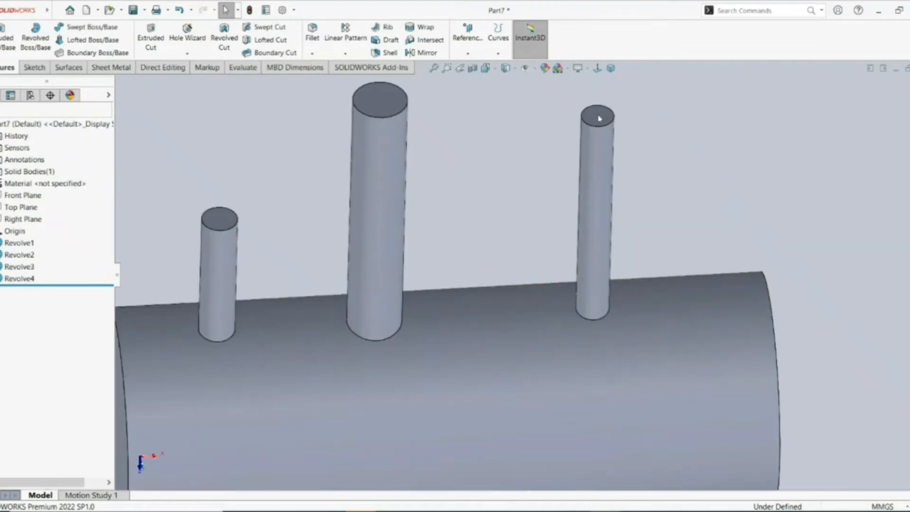
On the third post's end face, sketch a centred six-sided polygon with an inscribed circle of about 27 mm diameter
left_click(599, 119)
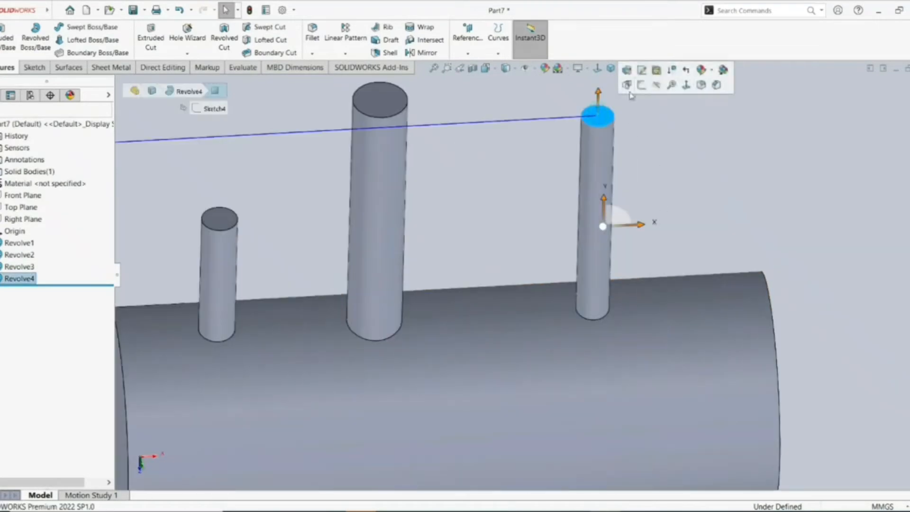
left_click(639, 82)
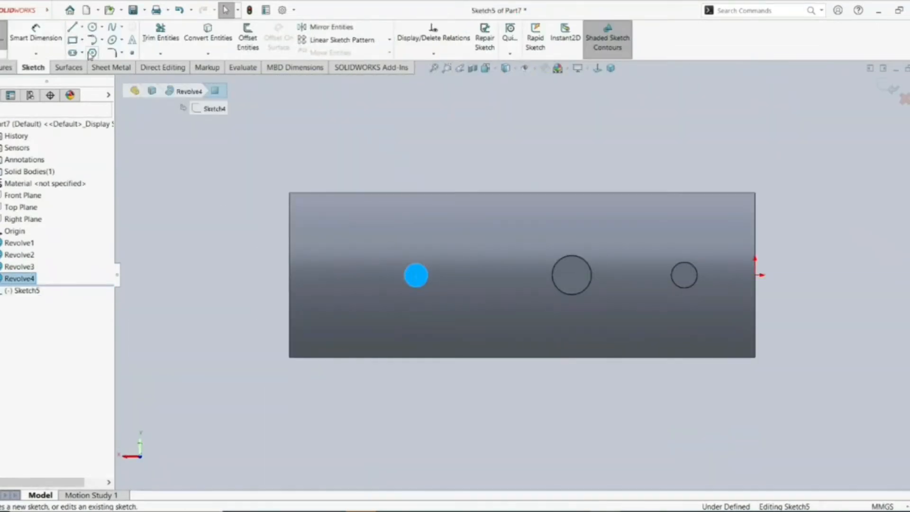
left_click(92, 53)
left_click(416, 274)
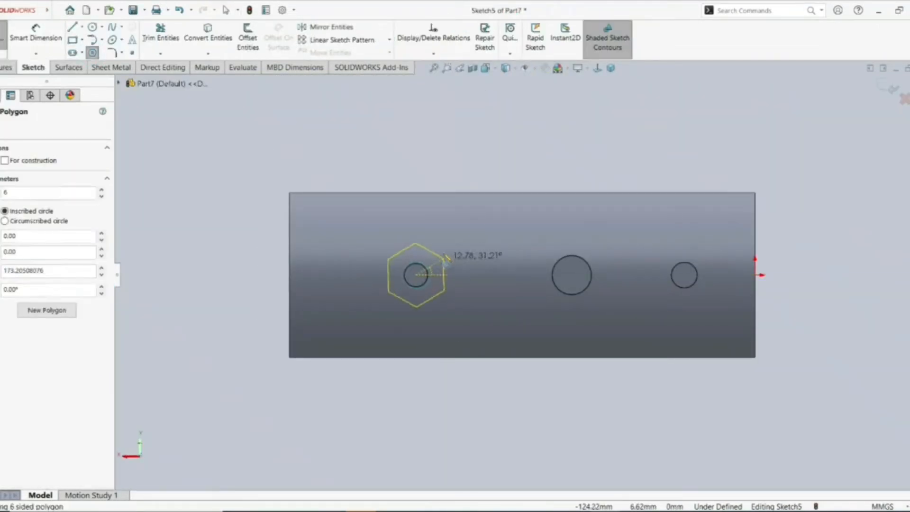
left_click(447, 249)
Extrude the hexagon blind by 10 mm, merged with the post, as a hexagonal head
left_click(7, 67)
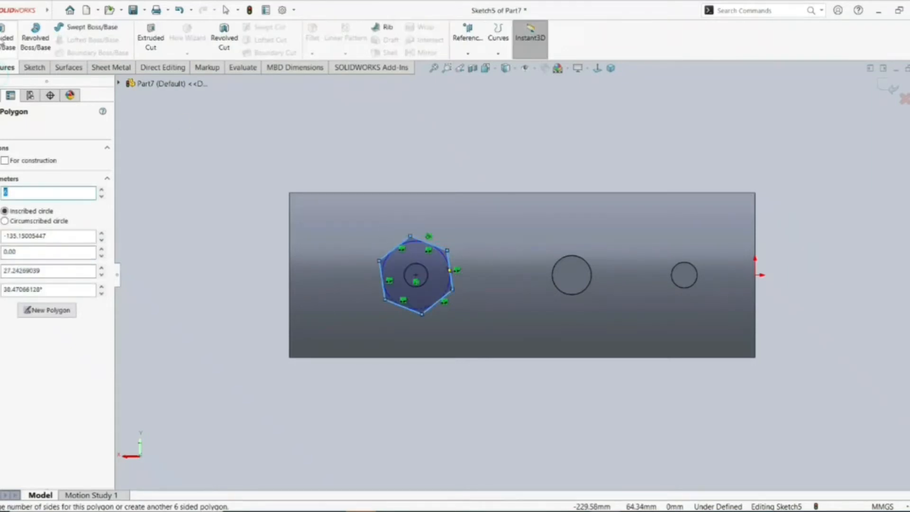
left_click(6, 31)
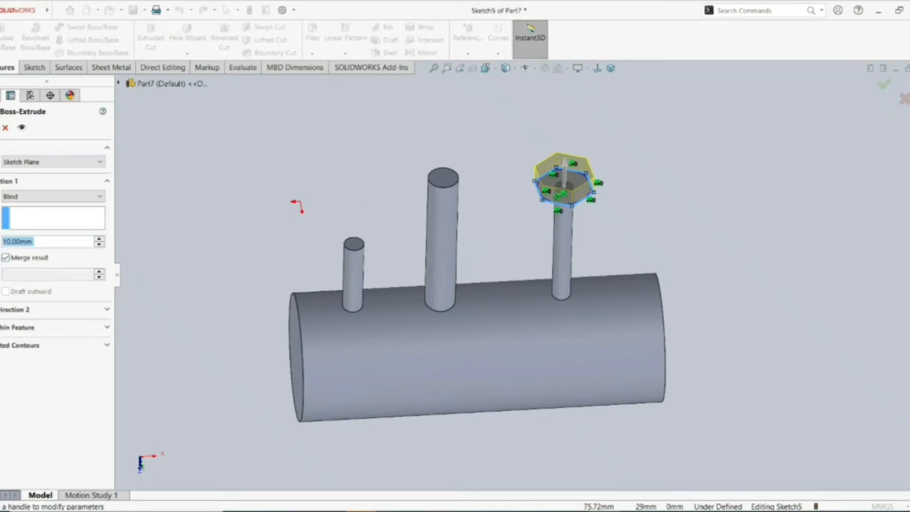
key("Return")
scroll(535, 225, "down", 2)
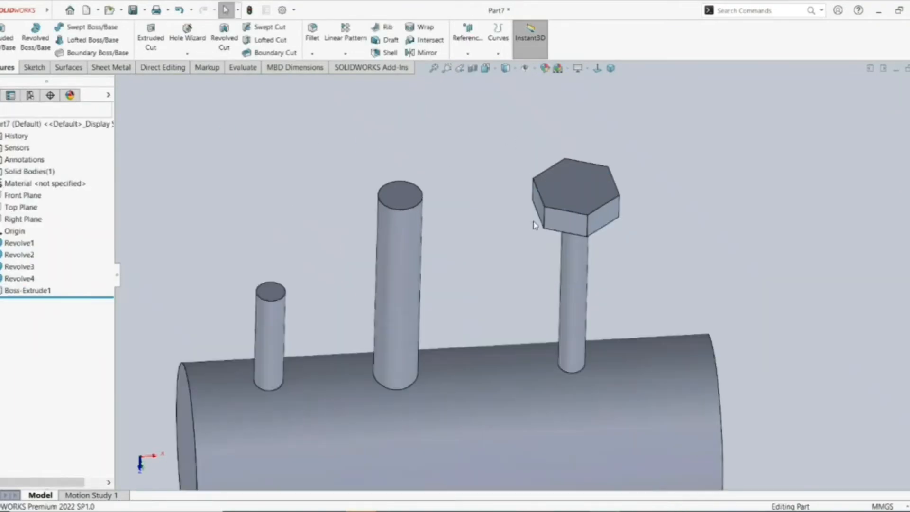
middle_click_drag(535, 225, 499, 199)
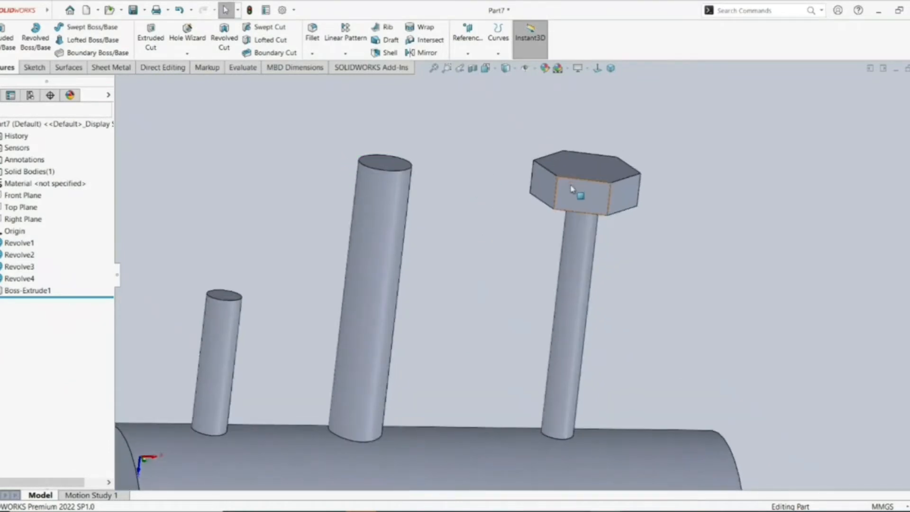
left_click(392, 169)
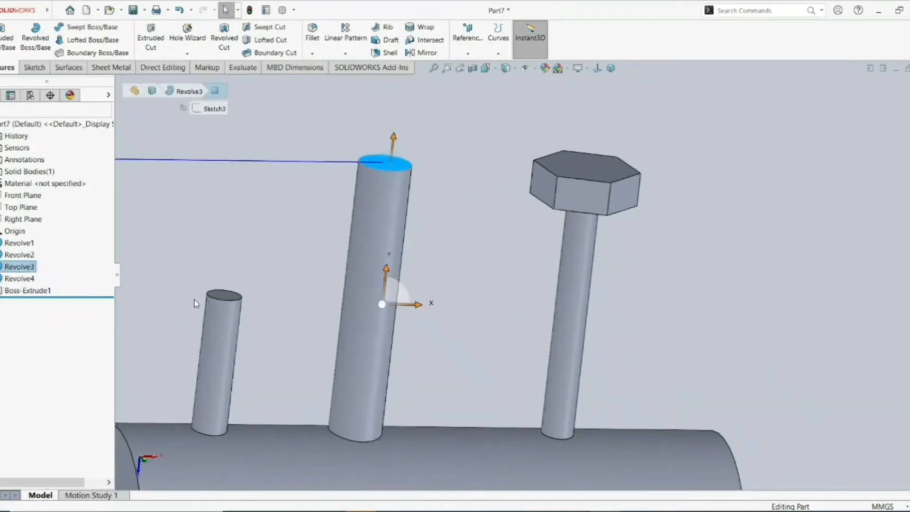
left_click(225, 300)
middle_click_drag(298, 203, 351, 177)
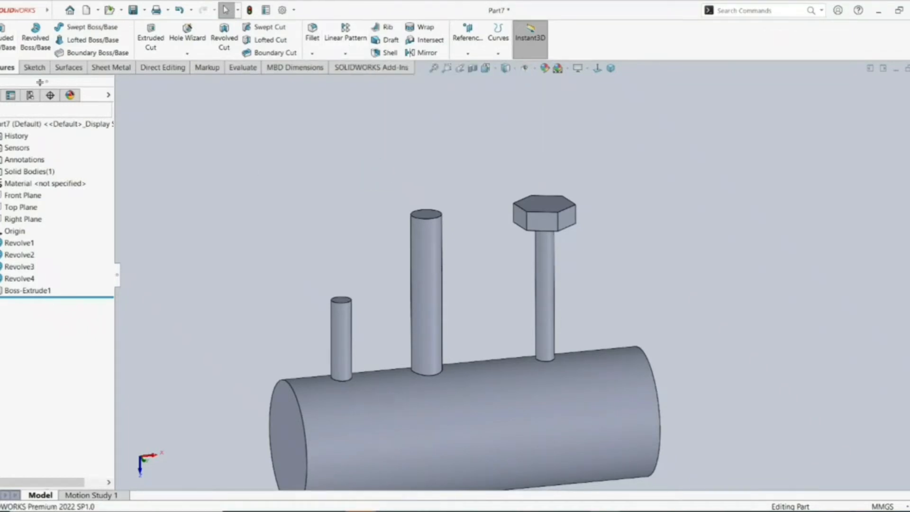
Create a 3D sketch with one point at the centre of the middle post's end face and one at the short post's
left_click(34, 67)
left_click(3, 54)
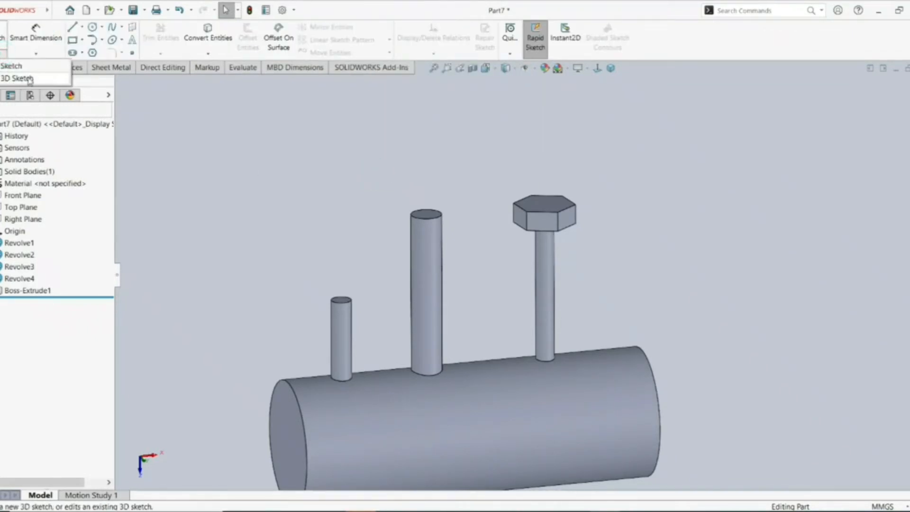
left_click(28, 79)
left_click(131, 56)
scroll(445, 229, "down", 3)
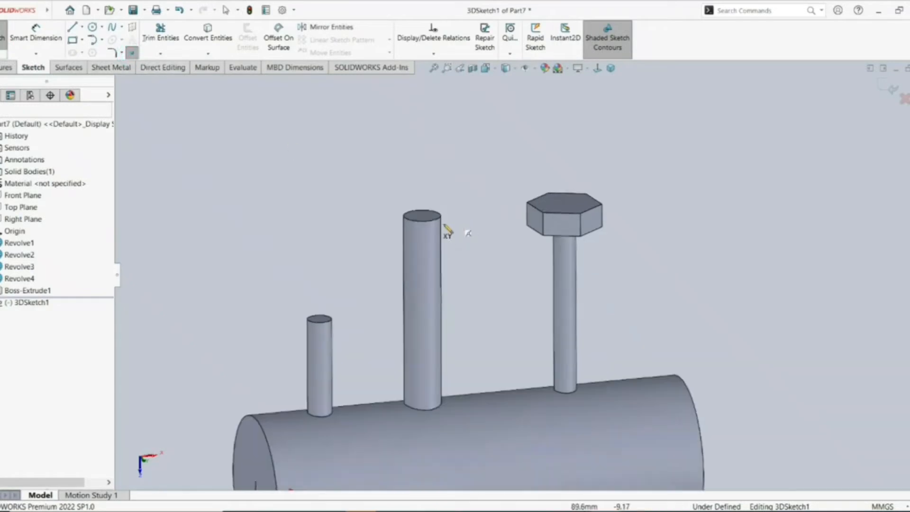
left_click(428, 221)
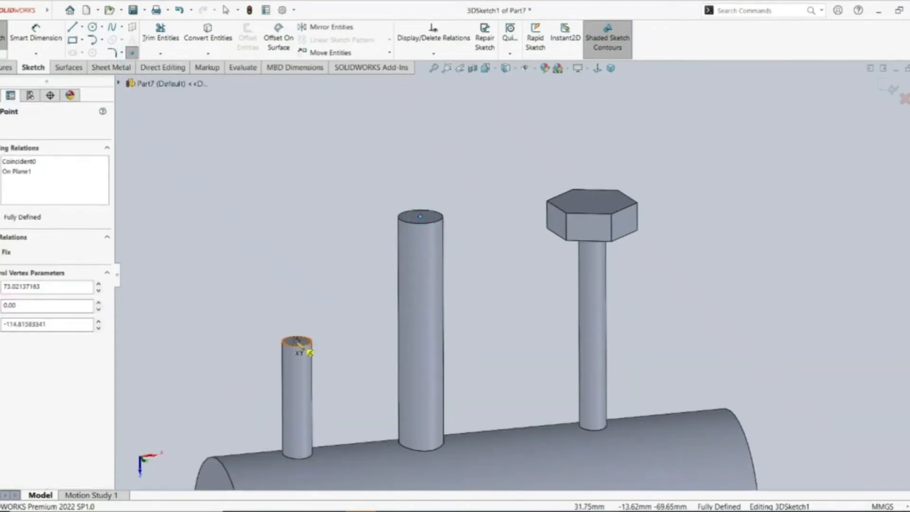
left_click(296, 341)
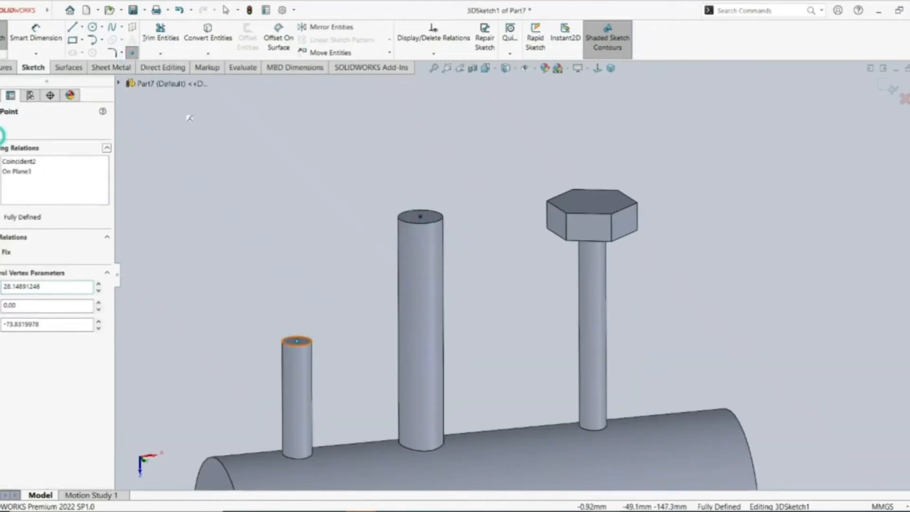
key("Escape")
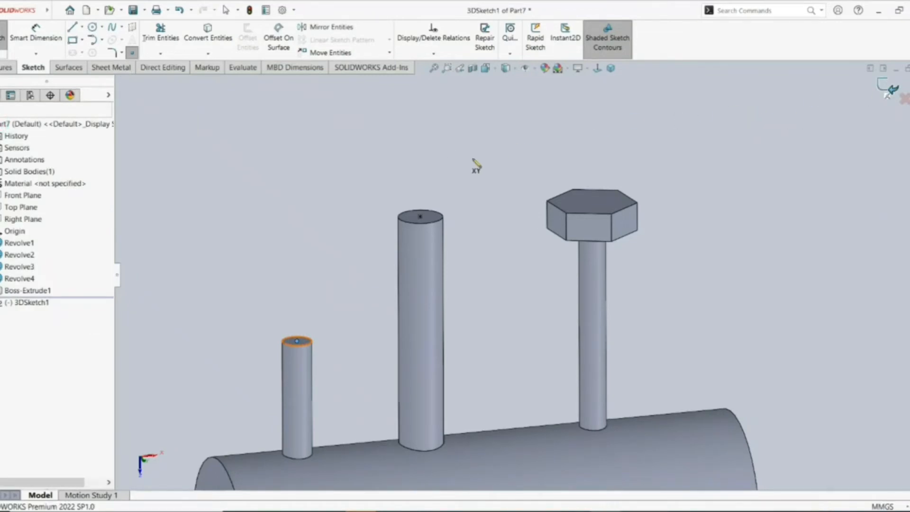
left_click(468, 153)
middle_click_drag(468, 153, 457, 177)
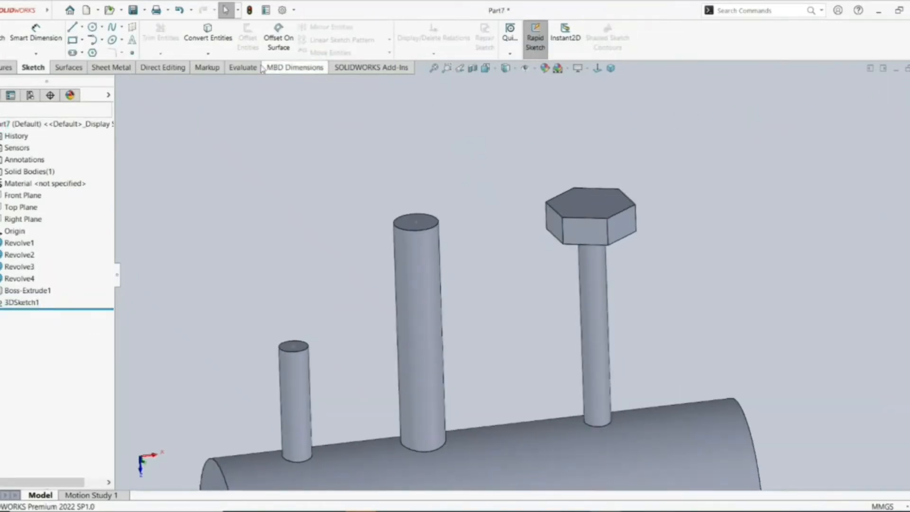
Set up a sketch-driven pattern of the hexagonal head feature on the 3D sketch points, using the centroid as reference point
left_click(7, 67)
left_click(346, 55)
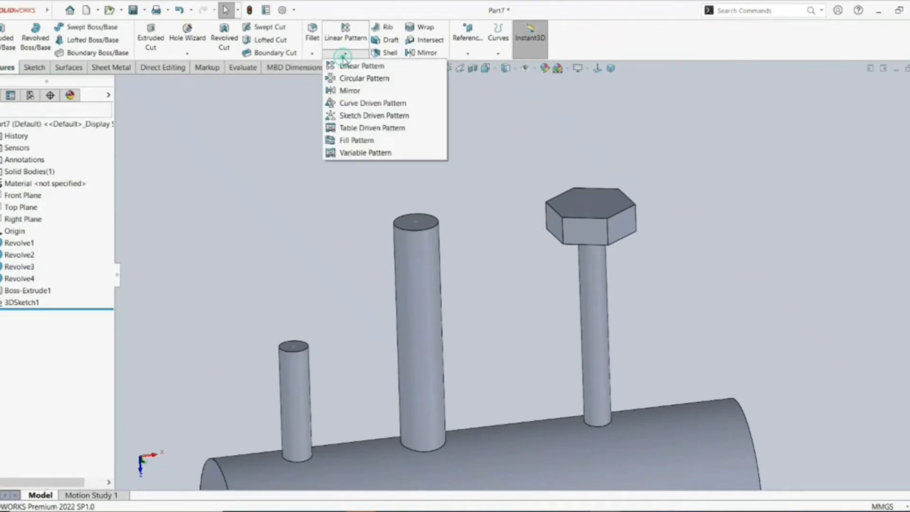
left_click(373, 117)
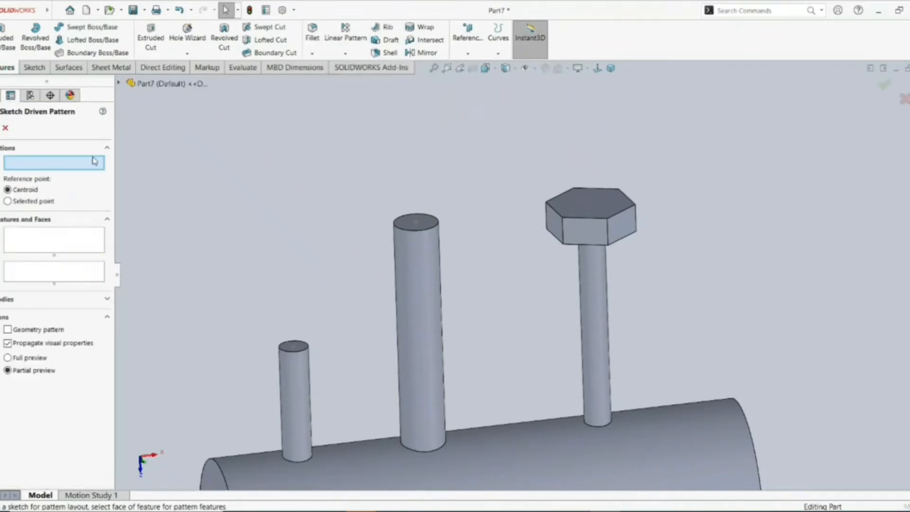
left_click(416, 226)
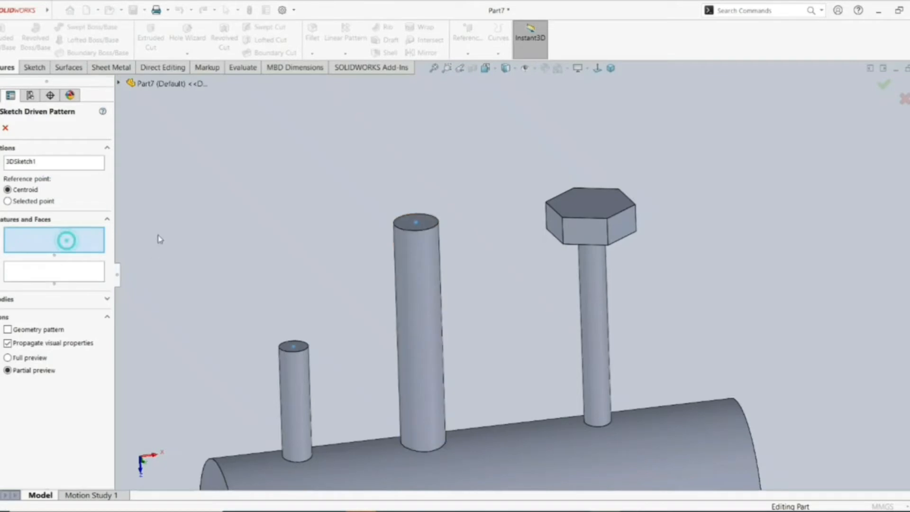
left_click(580, 214)
middle_click_drag(580, 214, 488, 216)
left_click(1, 127)
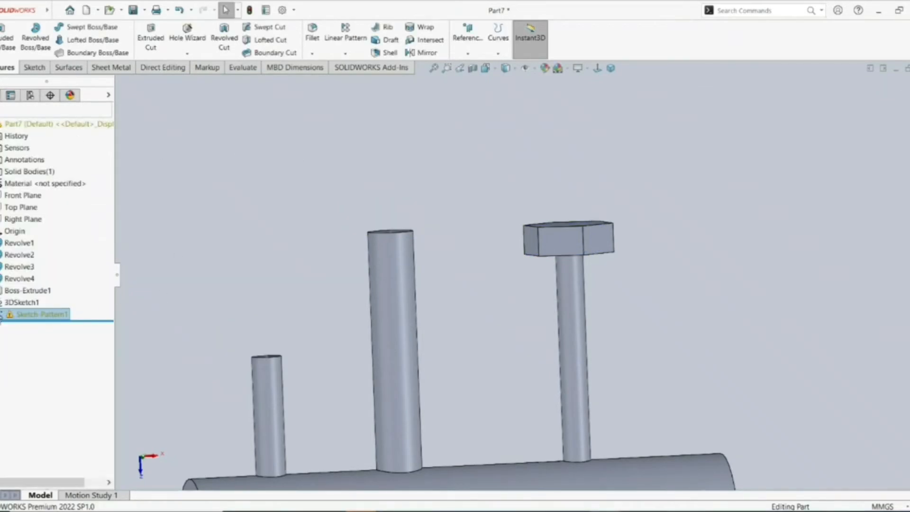
Edit the hexagonal head's extrusion so that it is not merged with the post
mouse_move(48, 318)
right_click(24, 314)
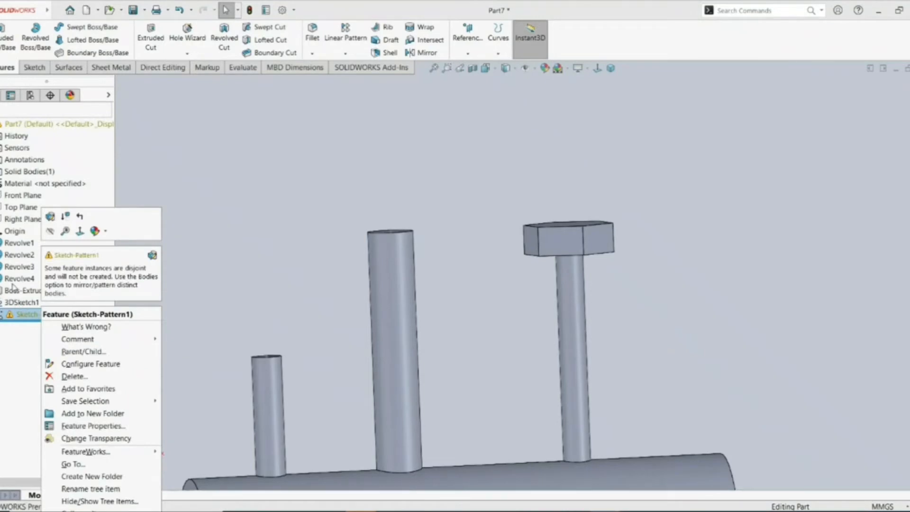
left_click(12, 284)
right_click(4, 289)
left_click(22, 258)
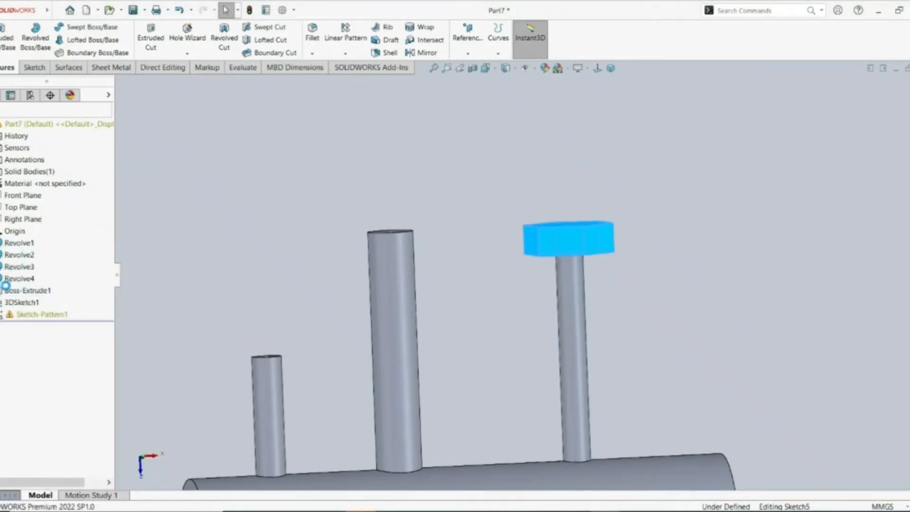
left_click(6, 259)
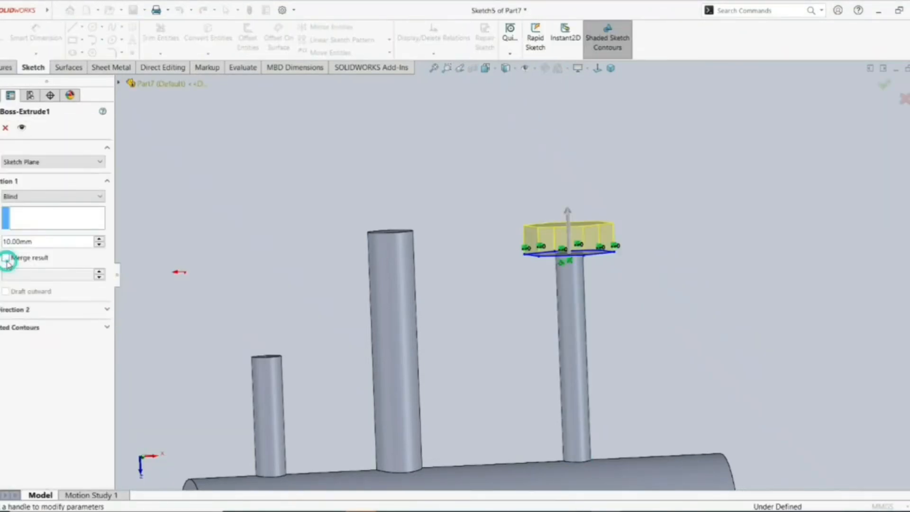
left_click(0, 127)
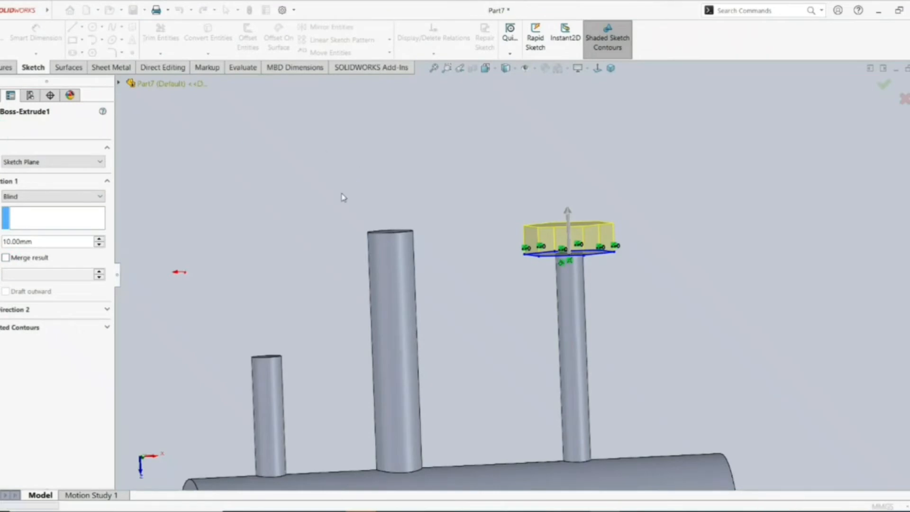
Edit the sketch-driven pattern to copy the hexagonal head as a body instead of as a feature
right_click(37, 322)
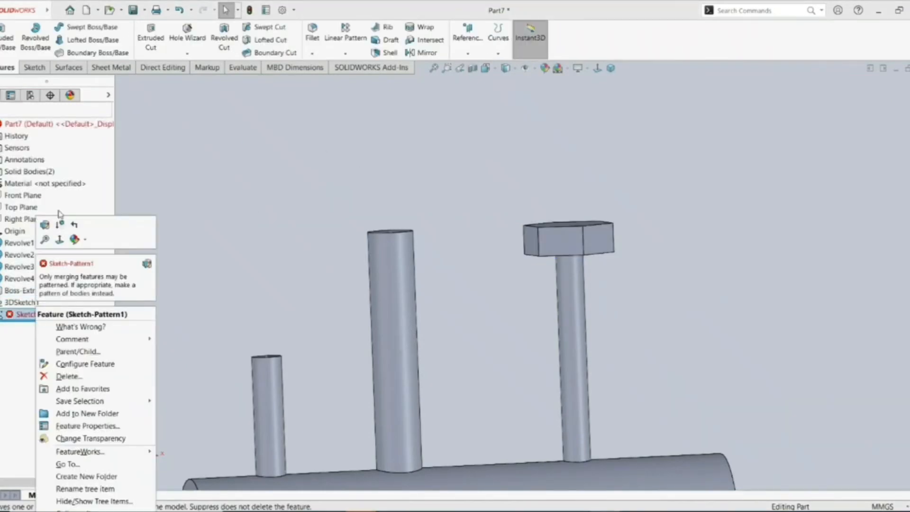
left_click(47, 233)
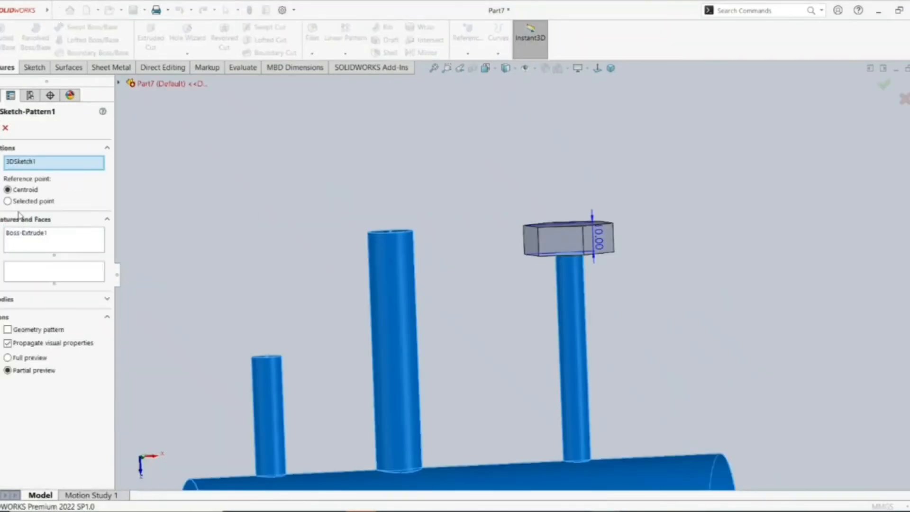
left_click(5, 301)
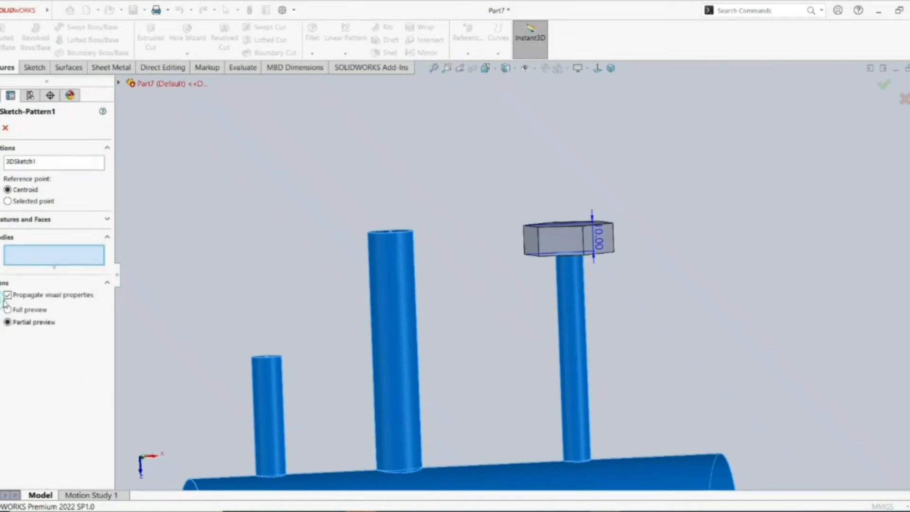
left_click(564, 240)
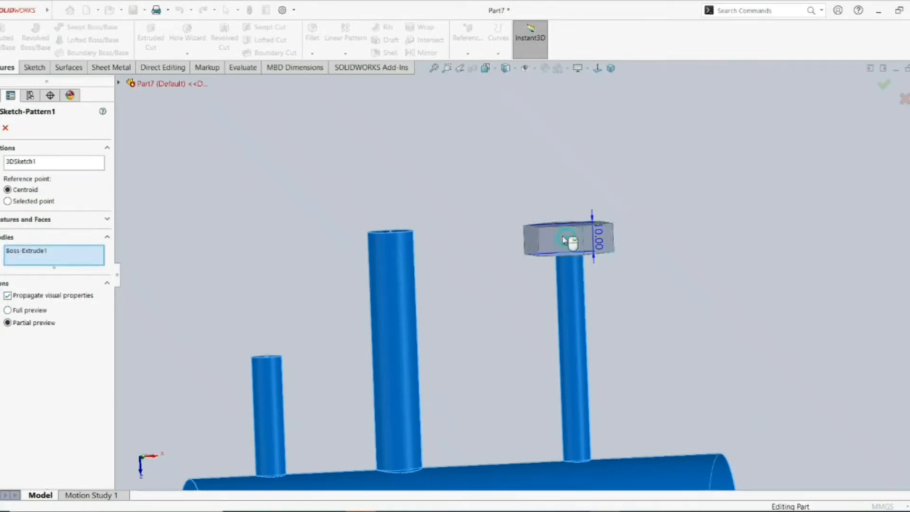
scroll(565, 234, "down", 2)
scroll(513, 260, "up", 3)
middle_click_drag(456, 262, 452, 230)
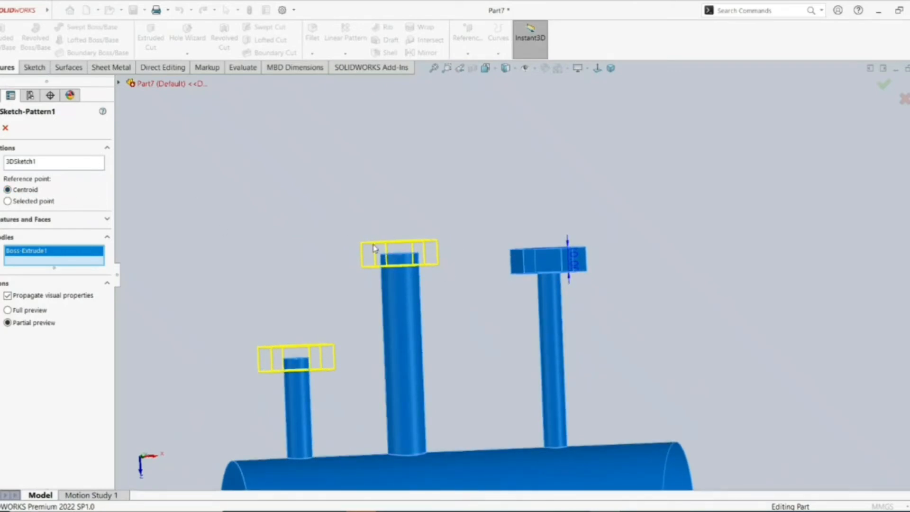
scroll(373, 247, "down", 2)
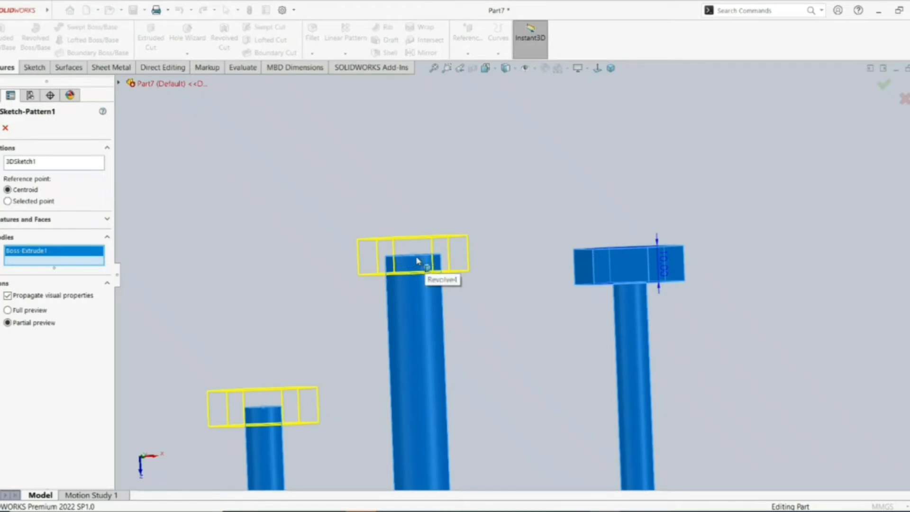
Check in the Top view how the head copies sit on the post ends, and accept the body pattern
left_click(597, 68)
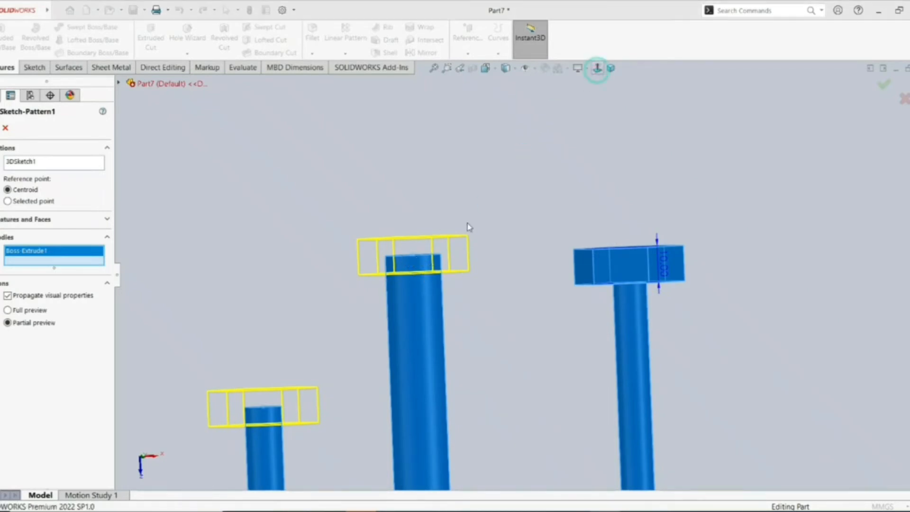
left_click(547, 202)
left_click(506, 67)
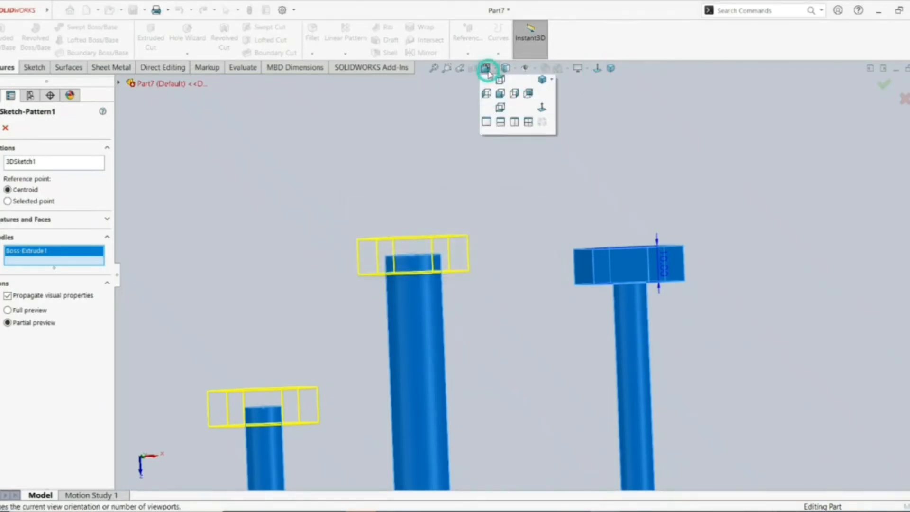
left_click(499, 97)
scroll(488, 124, "down", 4)
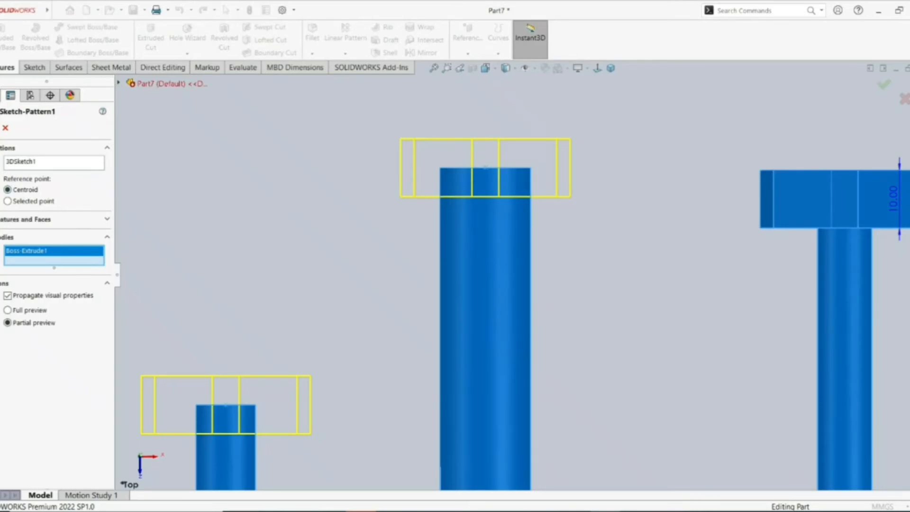
left_click(0, 128)
left_click(364, 151)
scroll(446, 171, "down", 3)
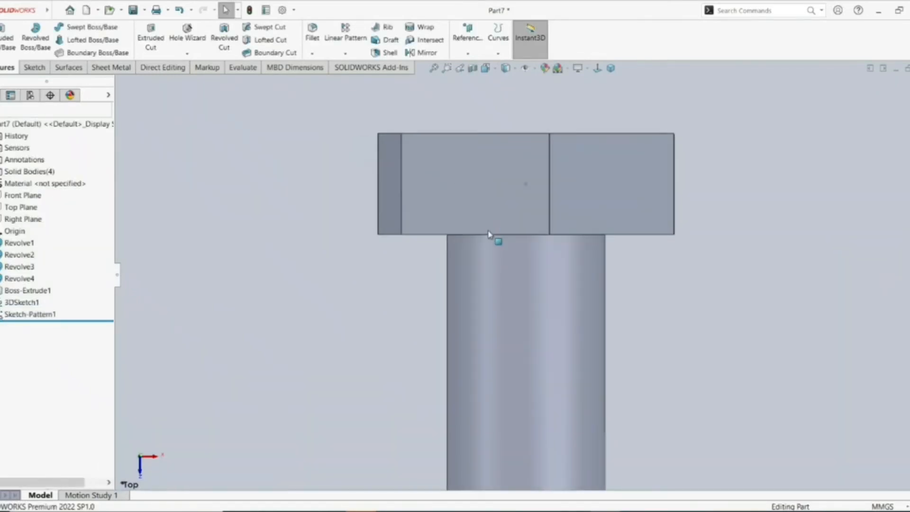
left_click(504, 263)
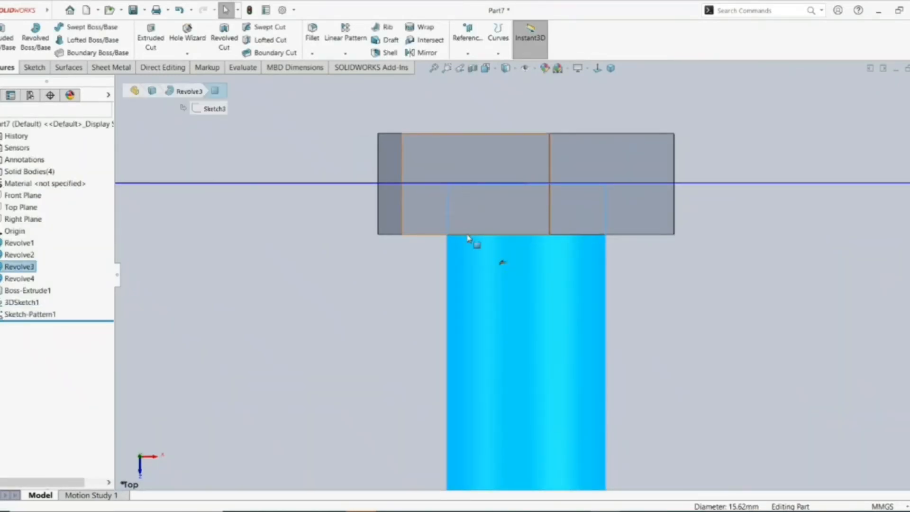
scroll(469, 238, "up", 4)
middle_click_drag(489, 228, 478, 244)
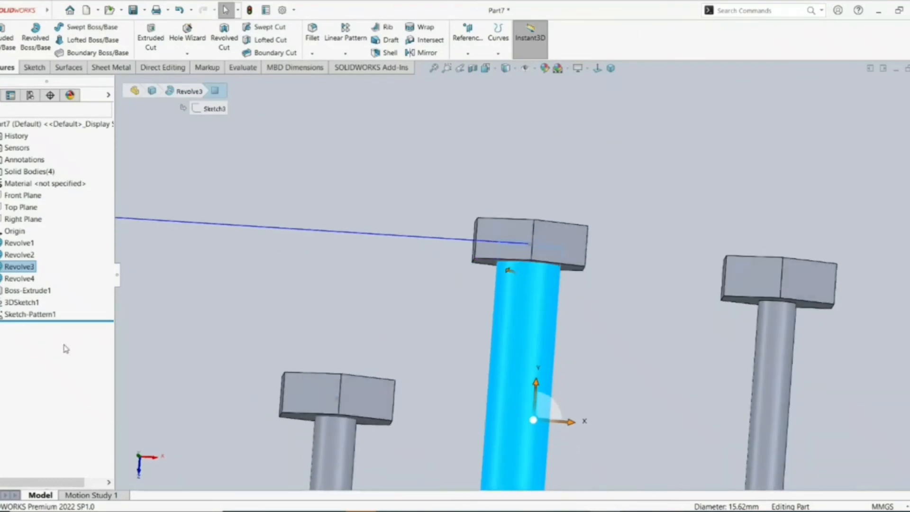
Change the pattern's reference from centroid to a selected point, using the circular edge where the third post meets the head's underside
right_click(26, 315)
left_click(33, 282)
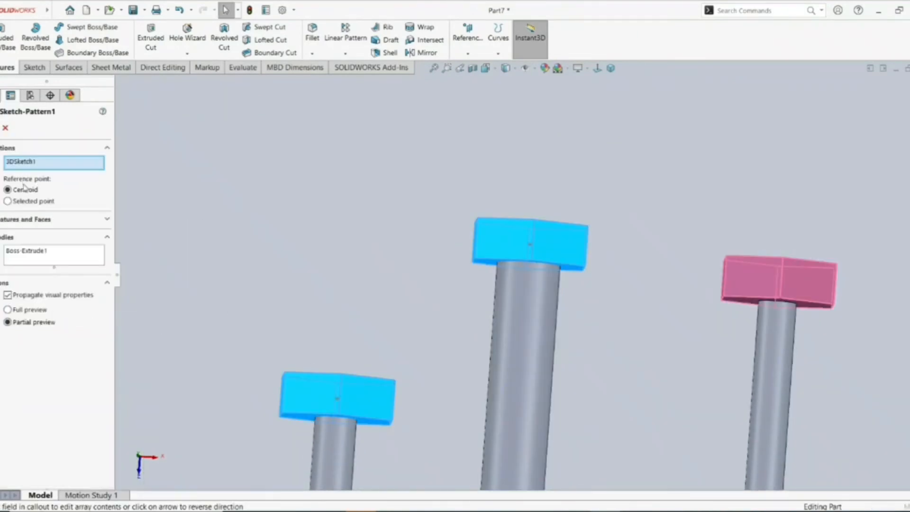
left_click(49, 202)
scroll(473, 223, "up", 3)
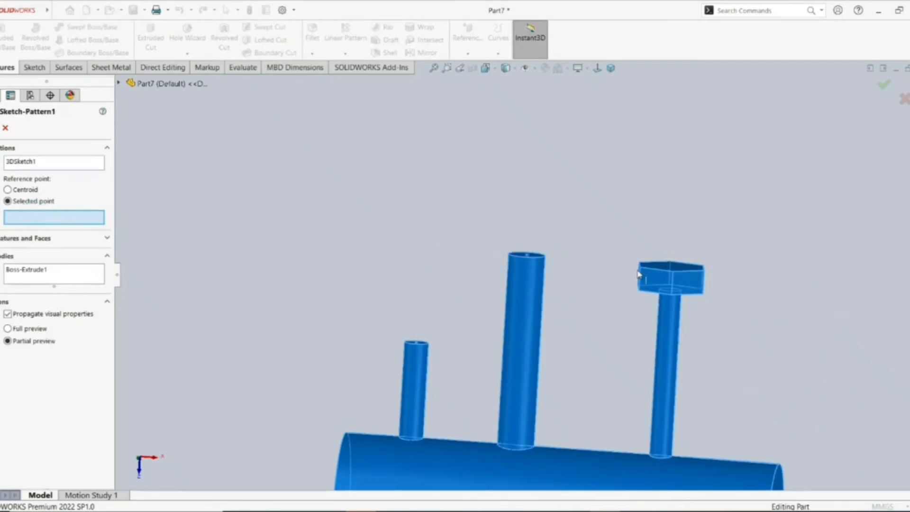
left_click(650, 296)
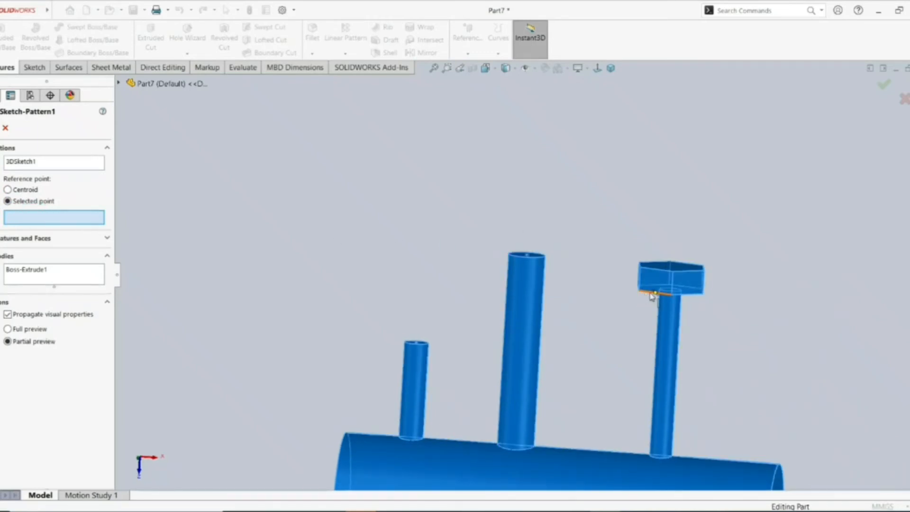
middle_click_drag(652, 296, 666, 252)
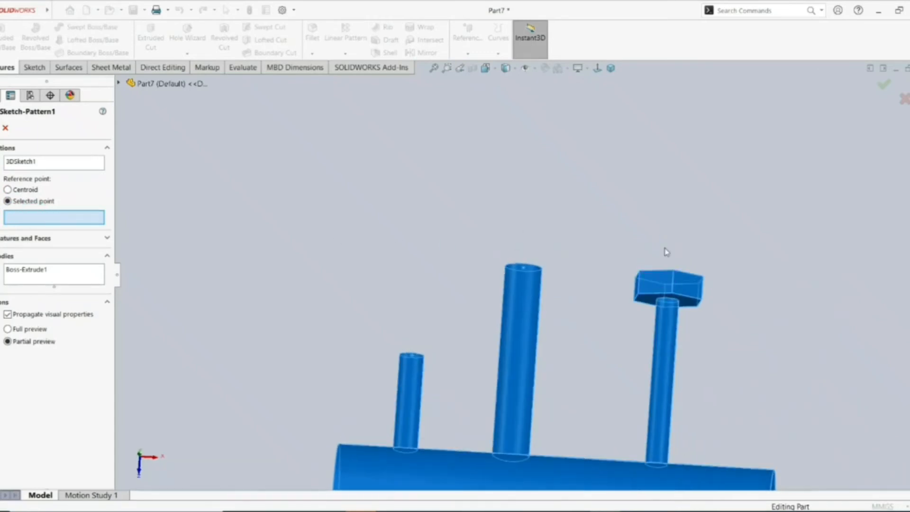
left_click(666, 302)
scroll(666, 301, "down", 2)
scroll(655, 299, "up", 1)
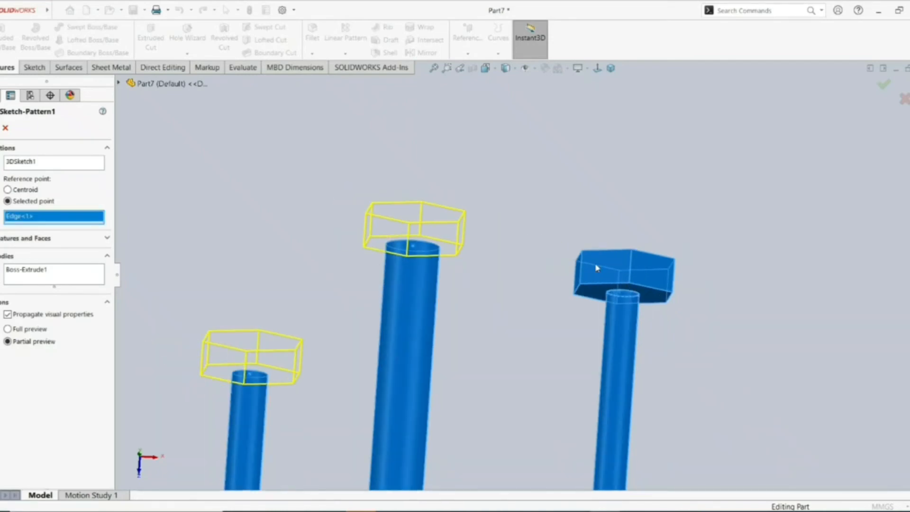
scroll(556, 224, "up", 1)
middle_click_drag(580, 240, 612, 297)
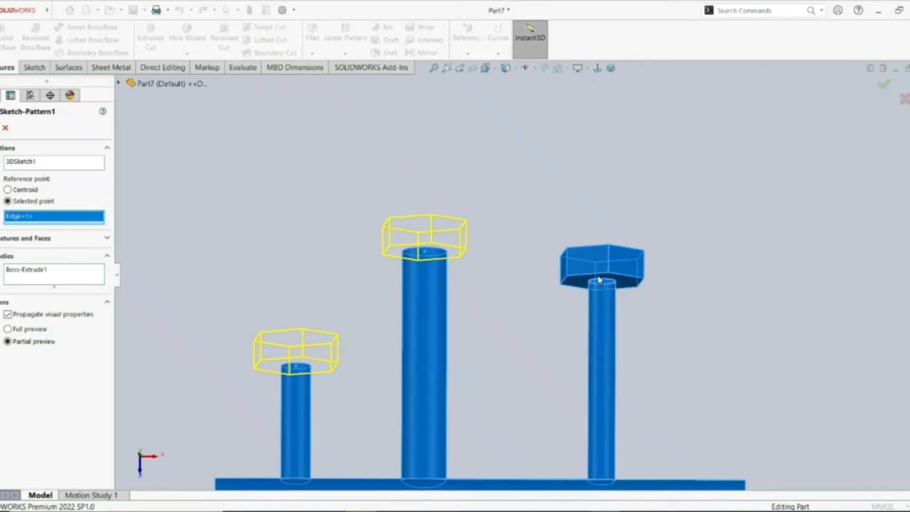
scroll(600, 279, "up", 2)
key("Return")
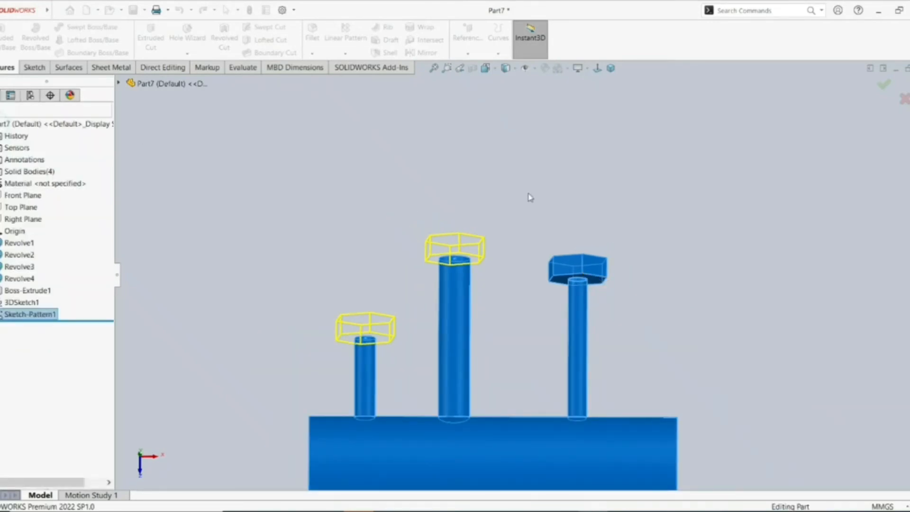
Examine the three hexagonal heads from several angles, checking how their undersides meet the post ends
mouse_move(550, 185)
middle_mouse_down()
mouse_move(592, 268)
mouse_move(594, 300)
mouse_move(578, 192)
mouse_move(587, 180)
mouse_move(582, 279)
middle_mouse_up()
scroll(563, 288, "down", 2)
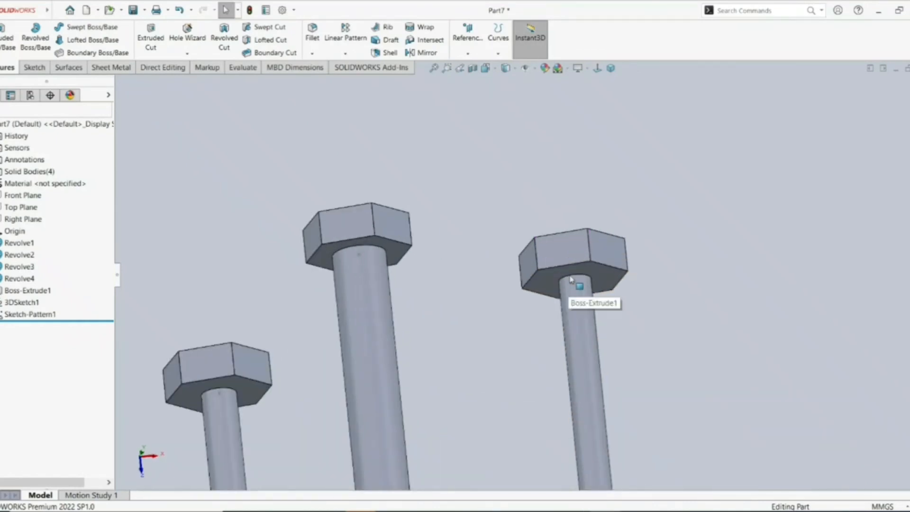
left_click(564, 283)
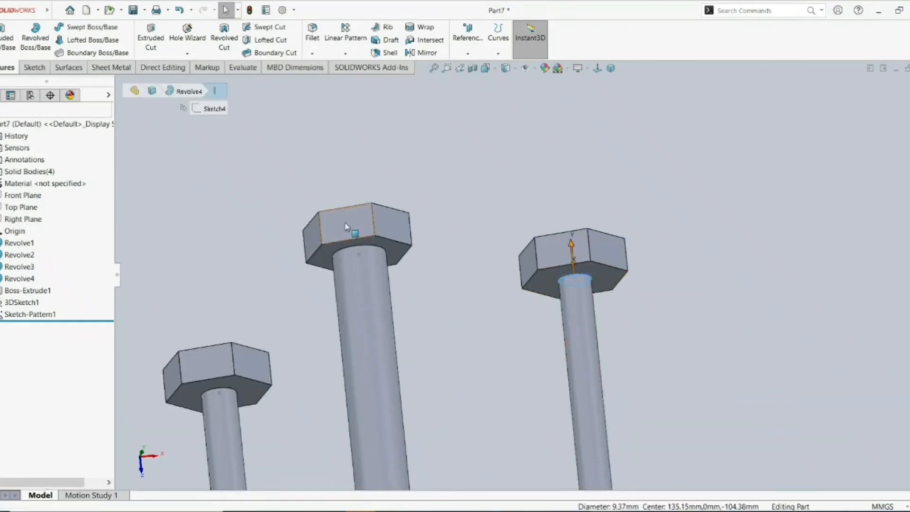
left_click(368, 247)
left_click(369, 241)
mouse_move(528, 266)
middle_mouse_down()
mouse_move(491, 301)
mouse_move(485, 328)
middle_mouse_up()
left_click(485, 329)
scroll(461, 269, "up", 3)
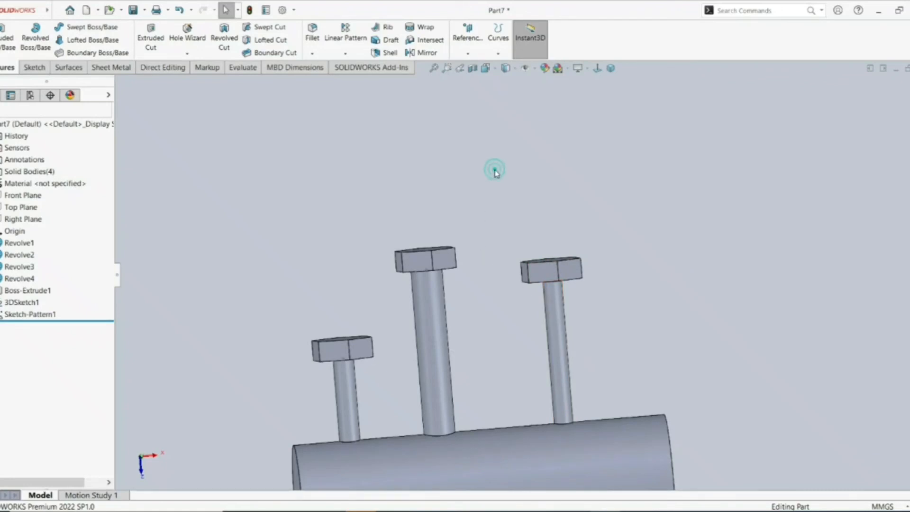
scroll(494, 171, "up", 3)
middle_click_drag(535, 219, 447, 335)
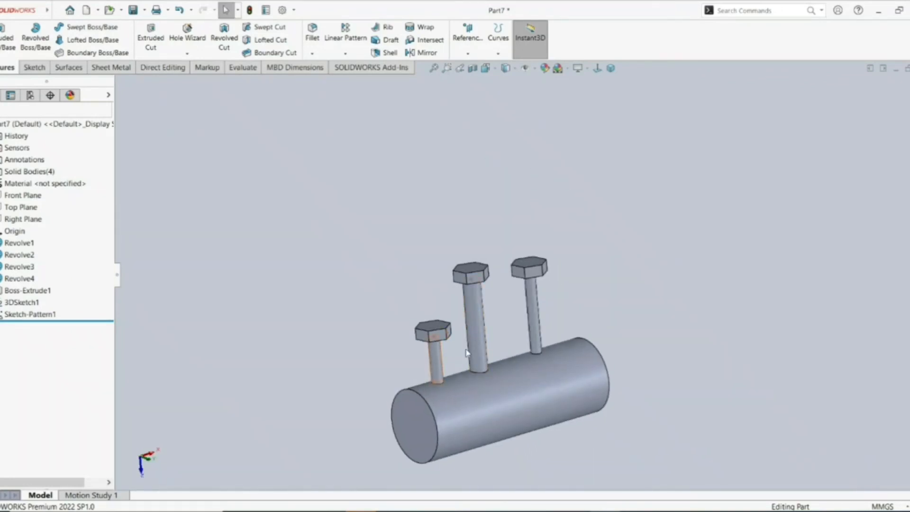
left_click(478, 340)
left_click(490, 219)
middle_click_drag(489, 220, 489, 280)
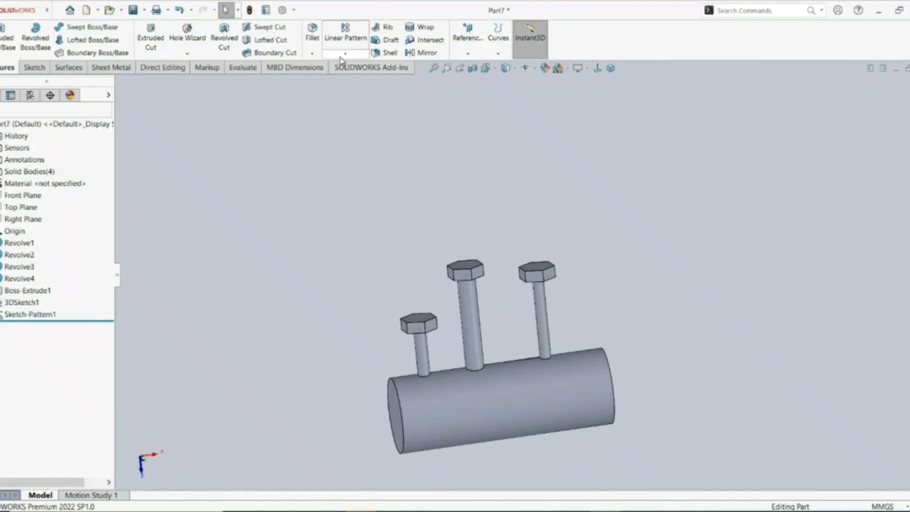